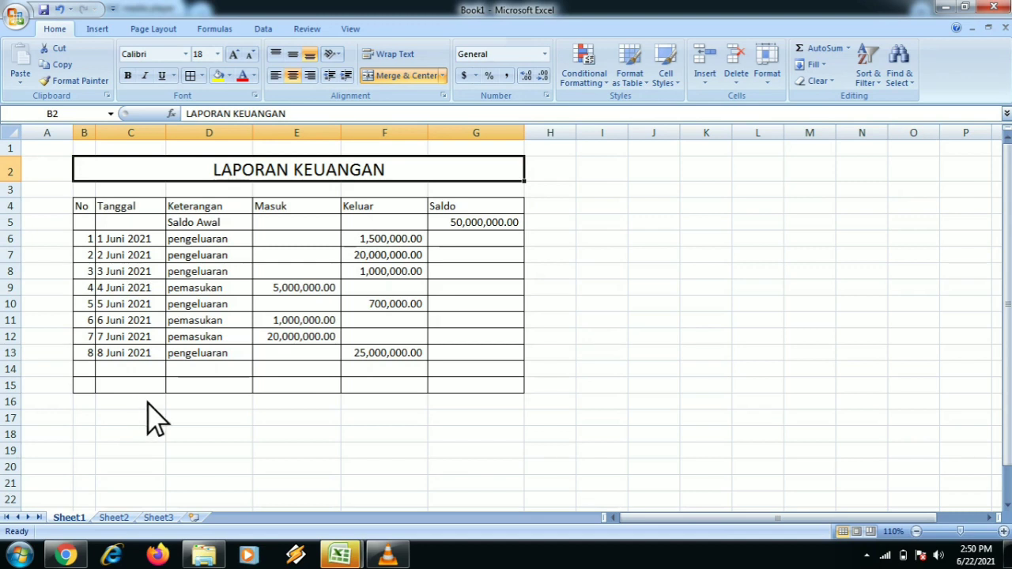
click(147, 403)
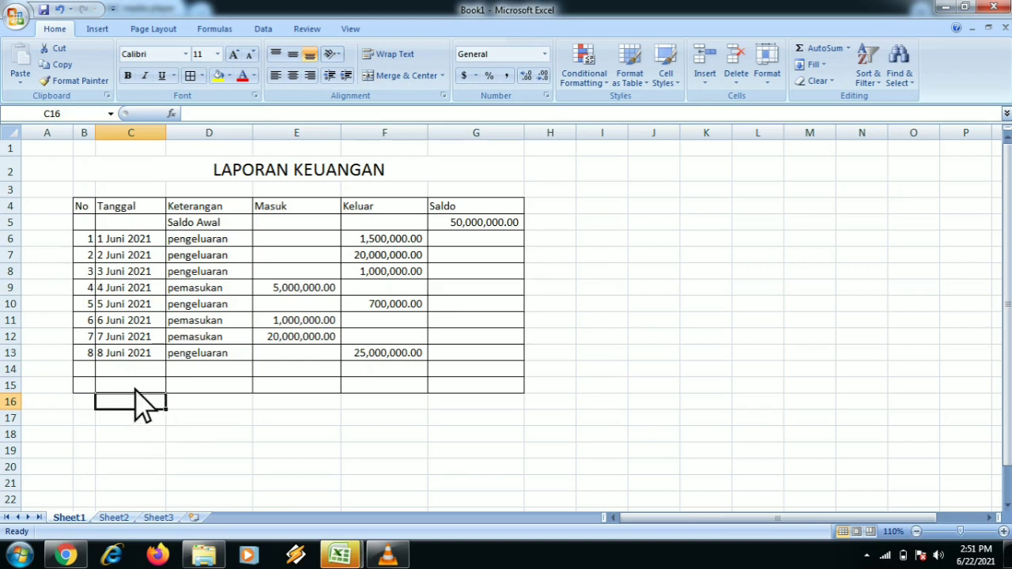
click(135, 387)
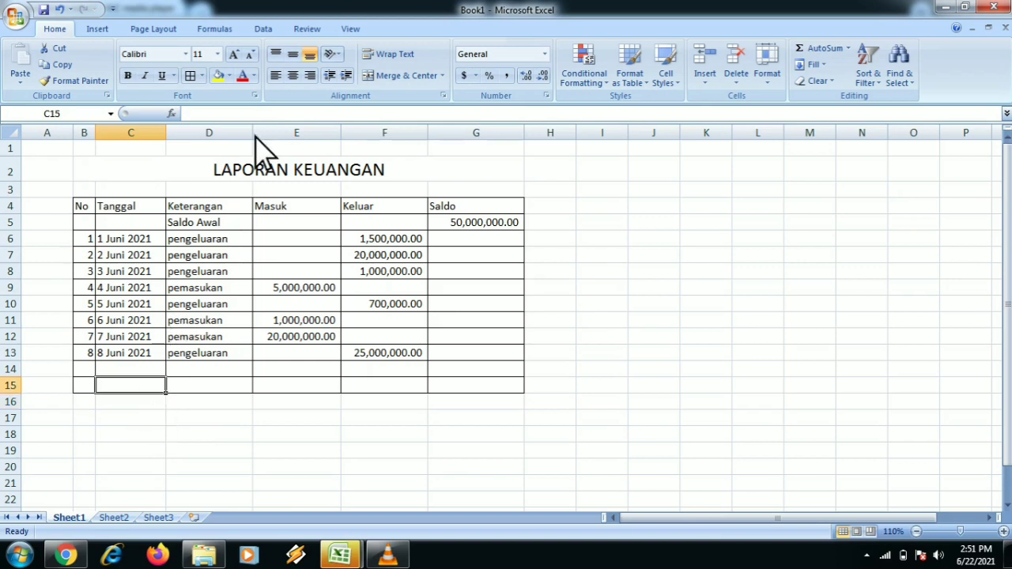
click(202, 78)
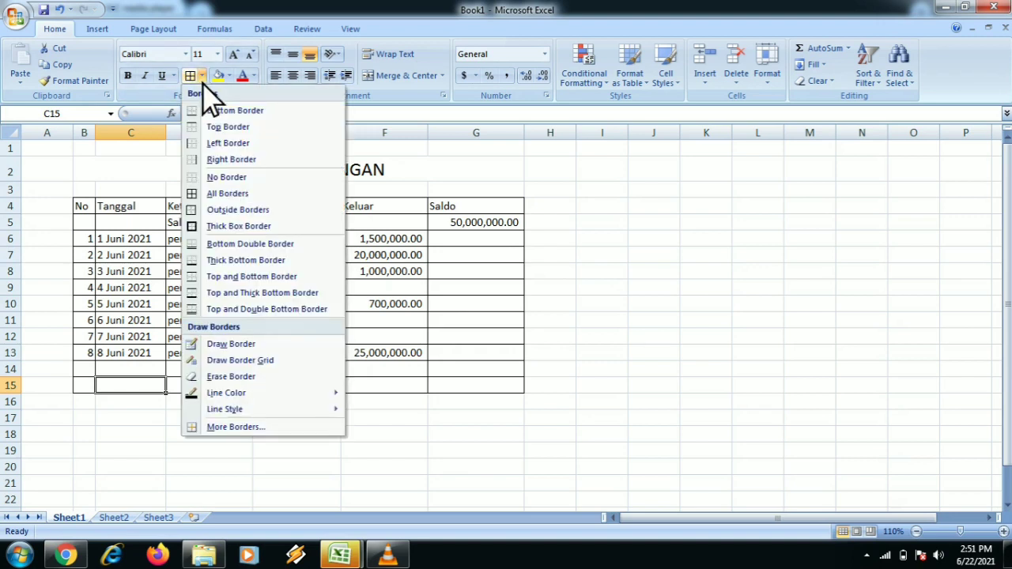
click(203, 83)
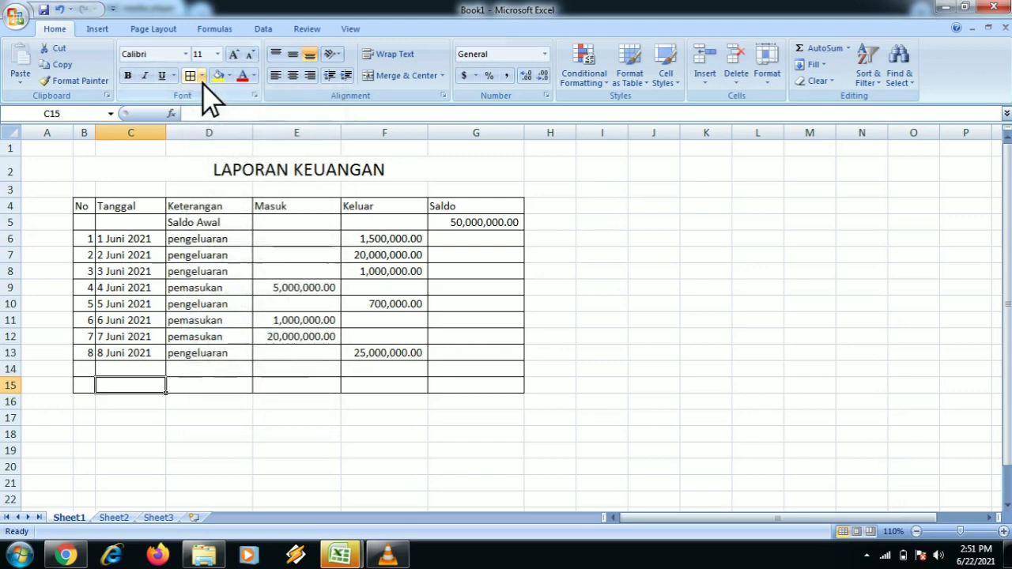
Begin the Saldo formula in G6 with the condition =IF(OR(E6<>"",F6<>""), that checks whether Masuk or Keluar is filled
click(453, 242)
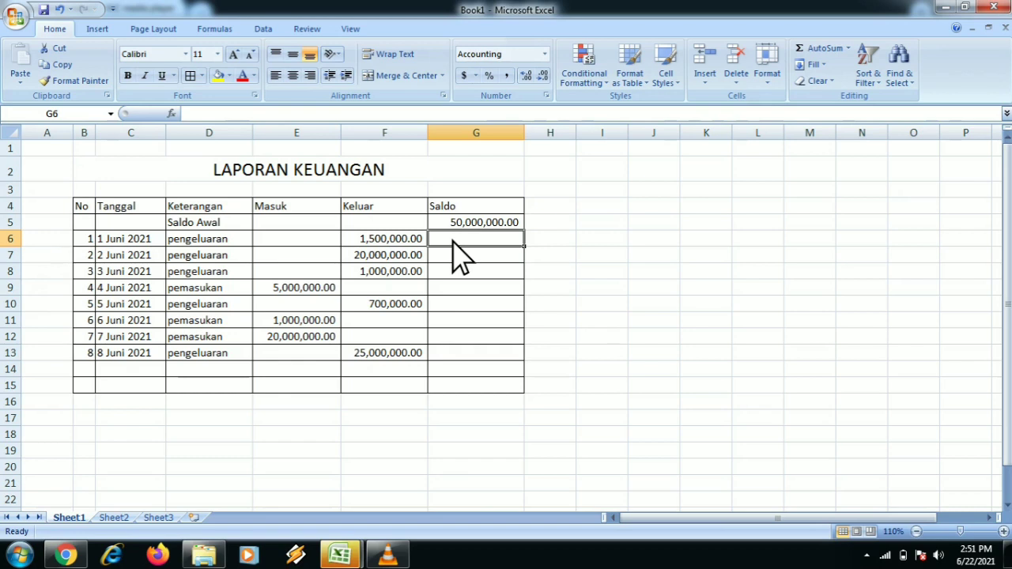
text(=I)
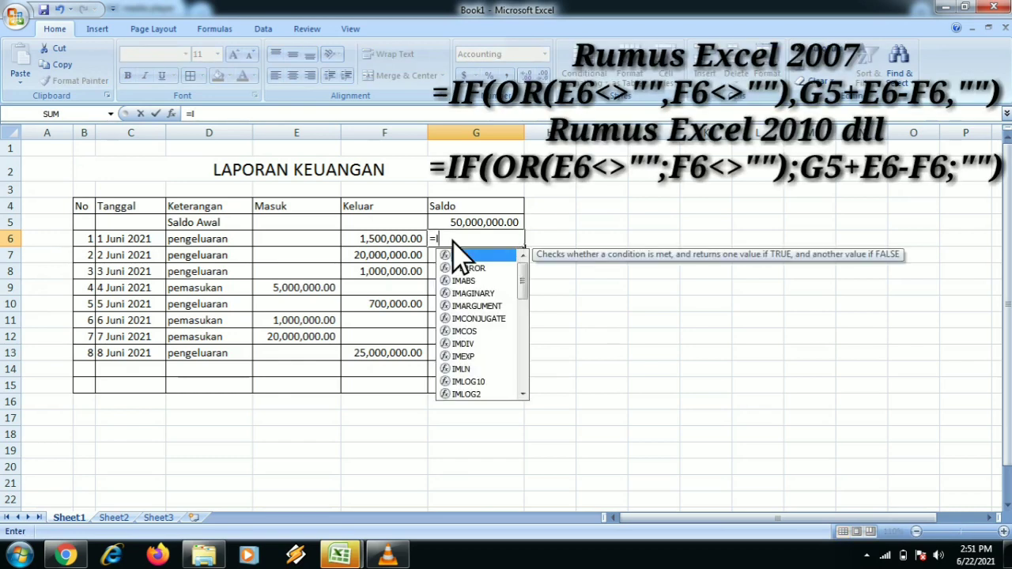
text(F)
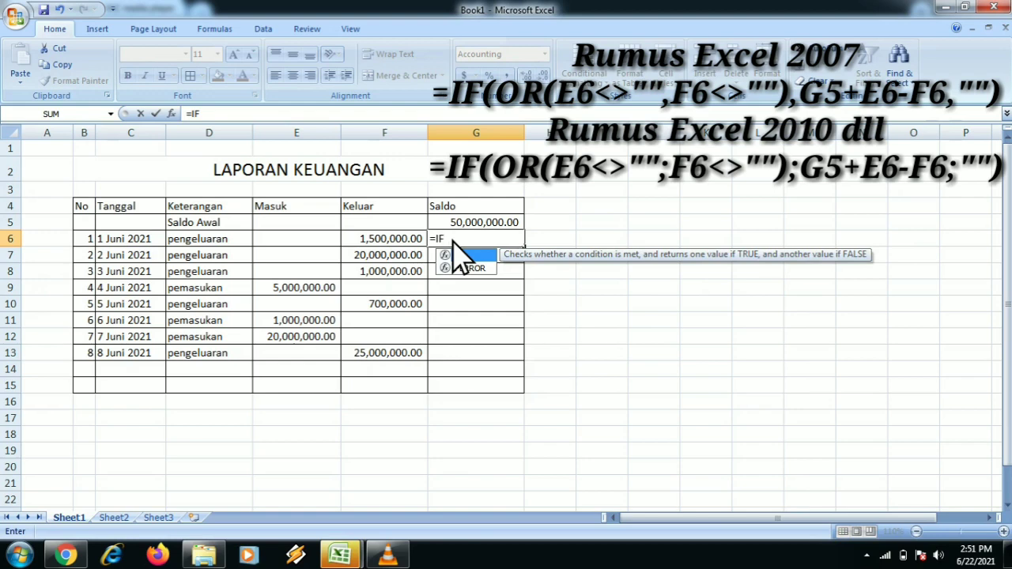
text((OR)
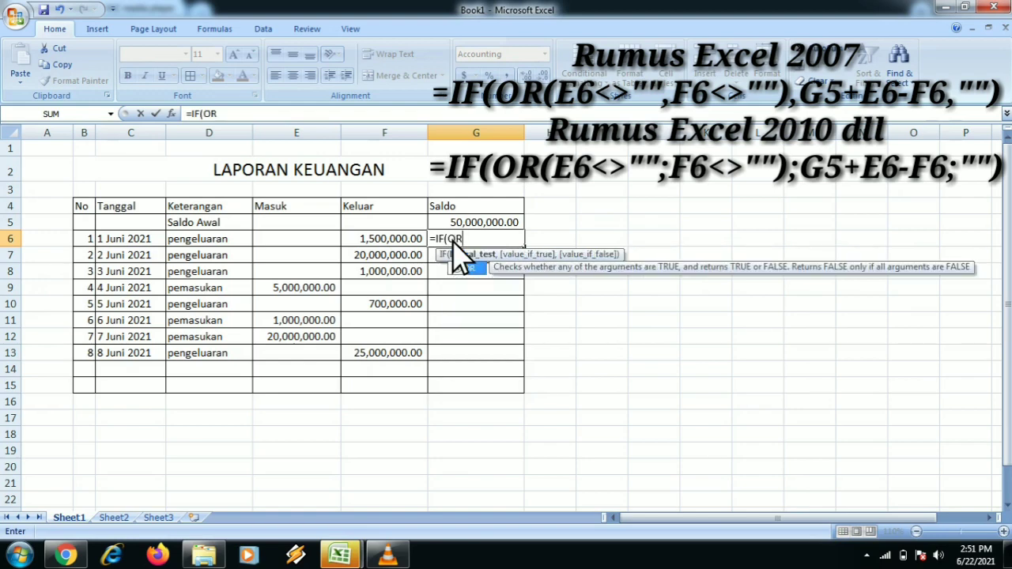
text(()
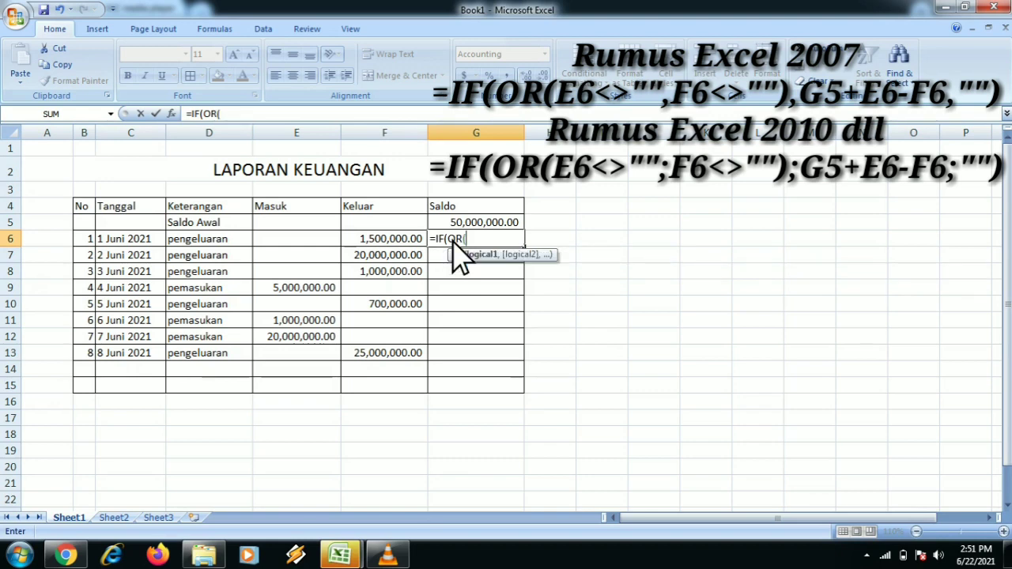
click(317, 238)
text(<>"",)
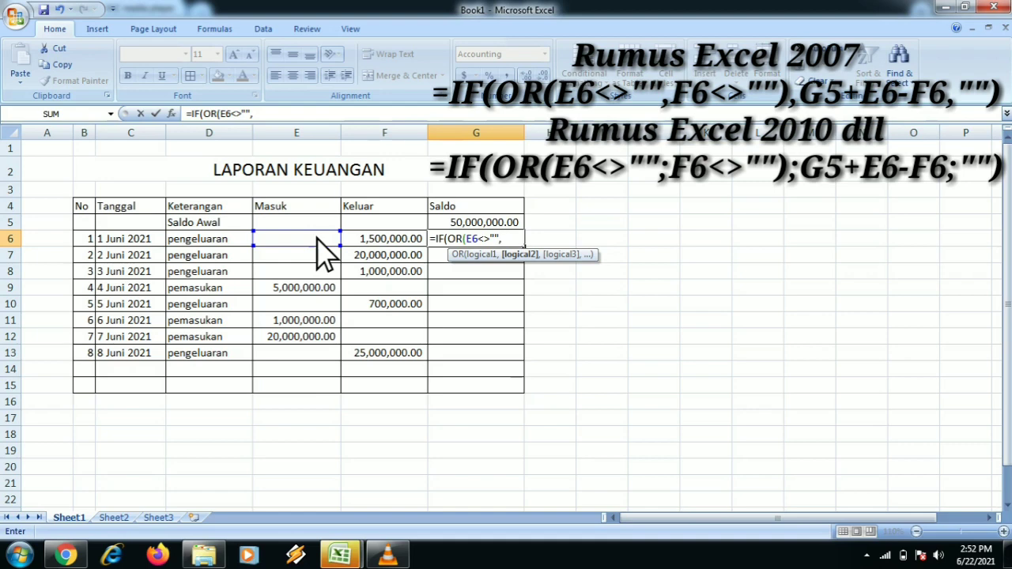
click(381, 243)
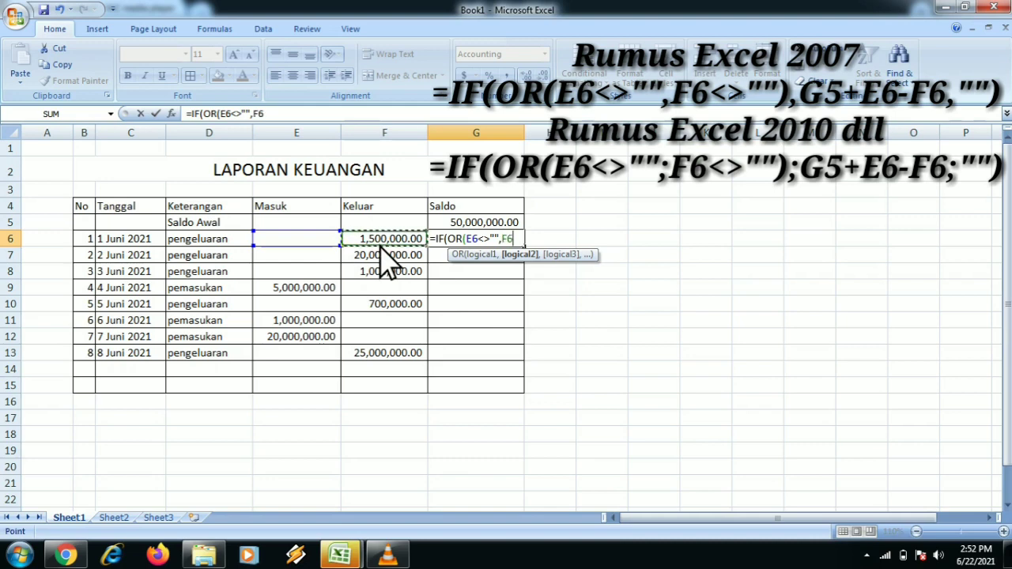
text(<>"")
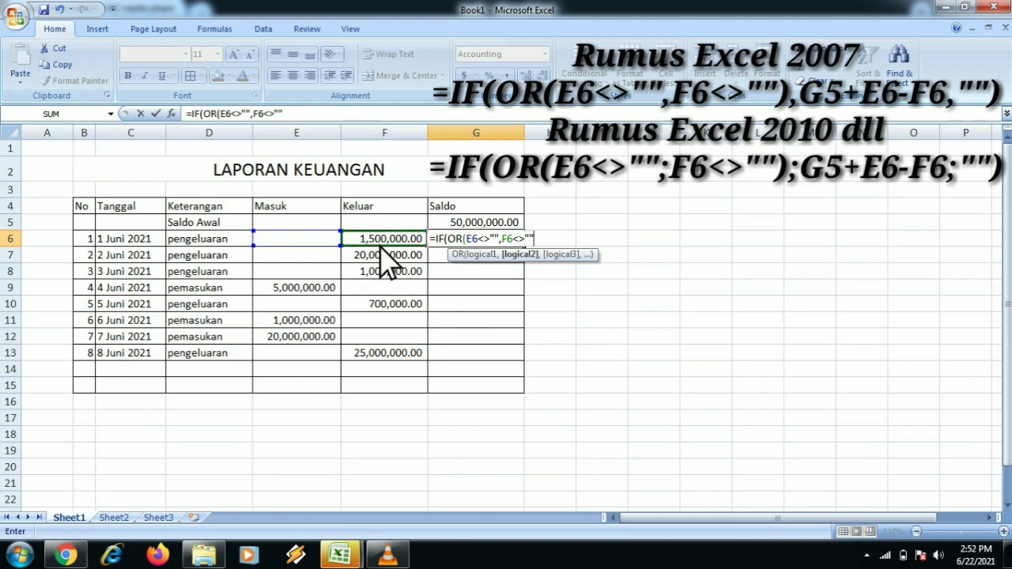
text())
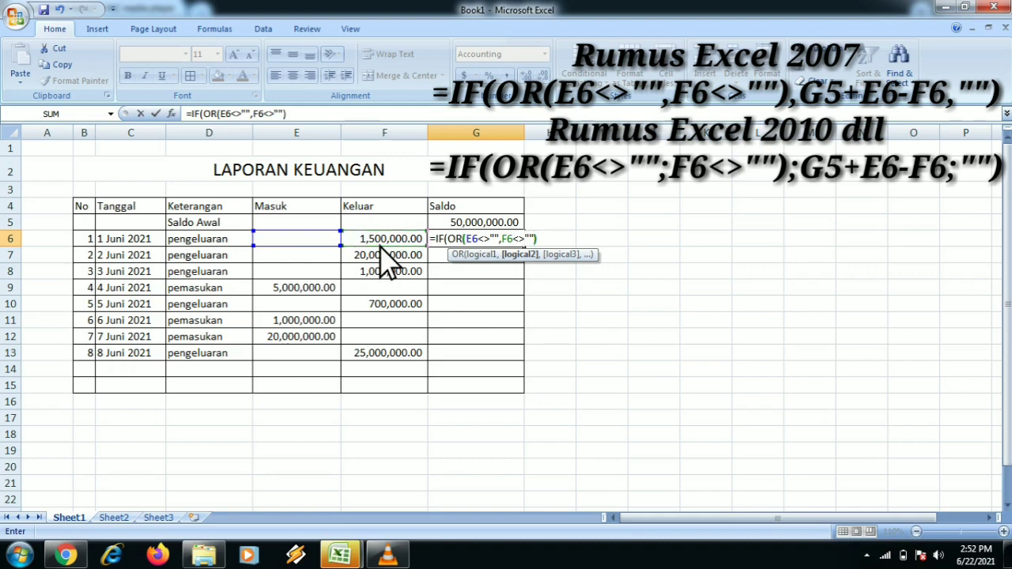
text(,)
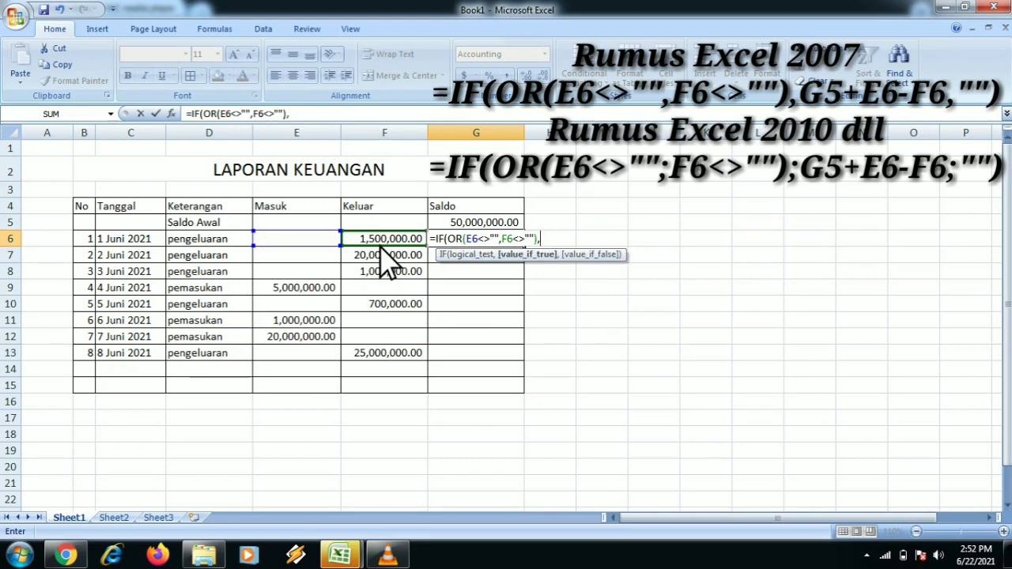
Finish the G6 formula with G5+E6-F6 as the true result and "" as the false result, and fill it down to G13
click(456, 229)
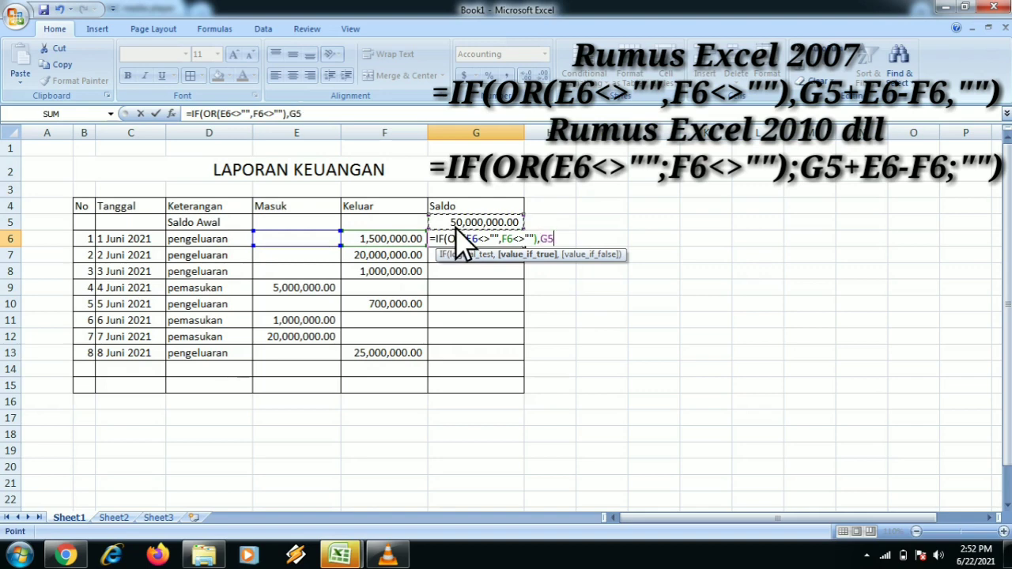
text(+)
click(310, 242)
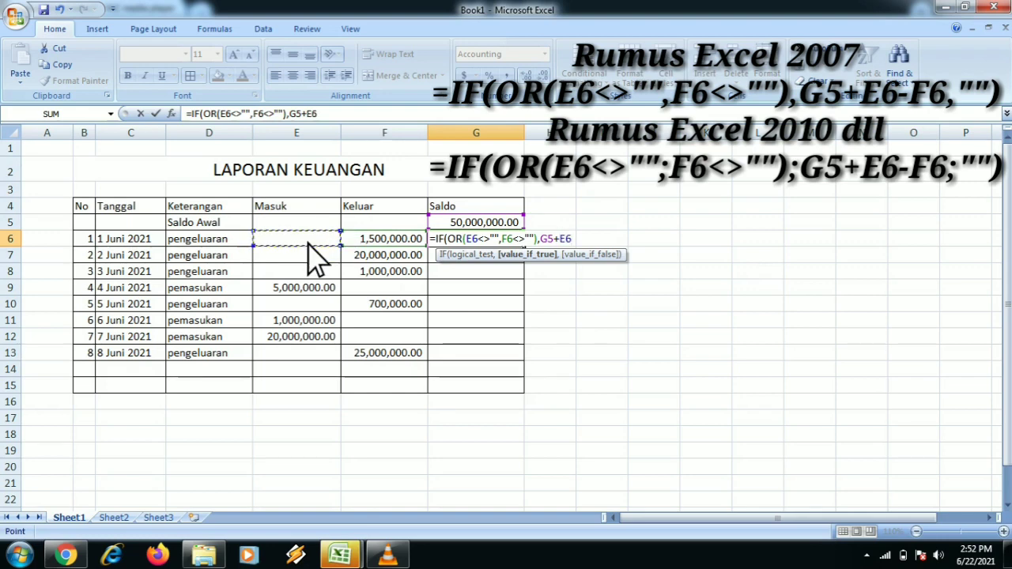
text(-)
click(364, 245)
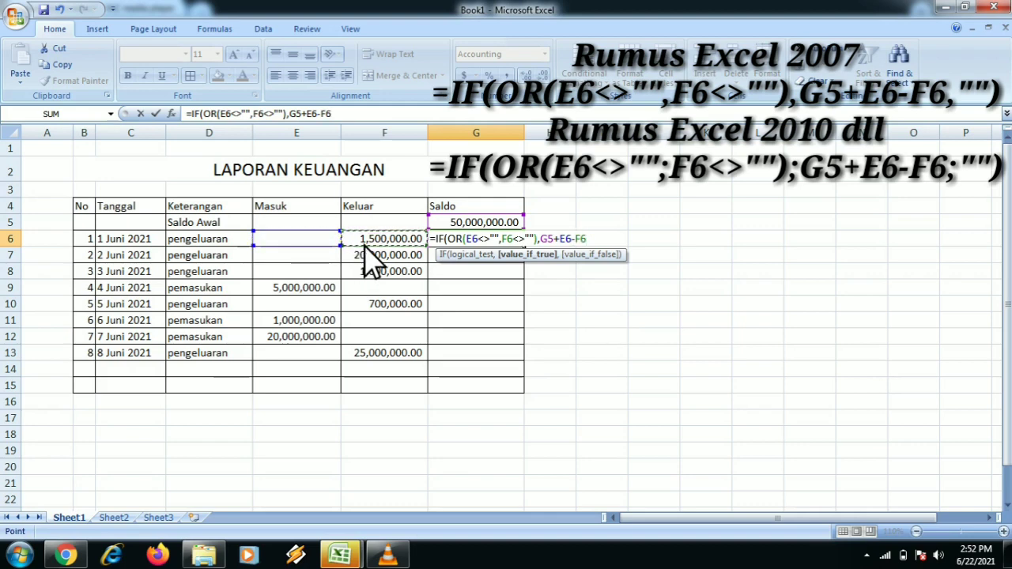
text(,)
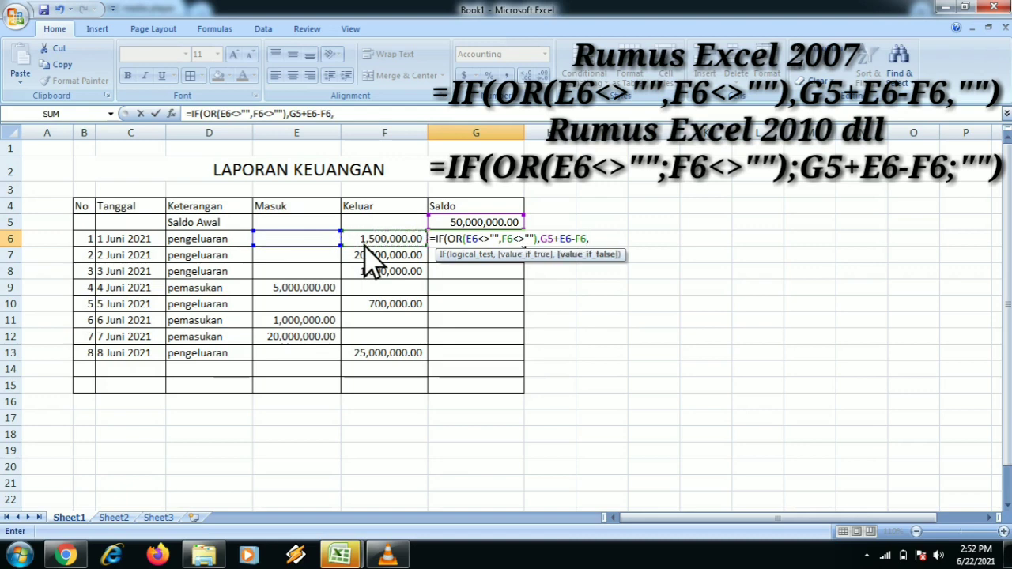
text(""))
key(Return)
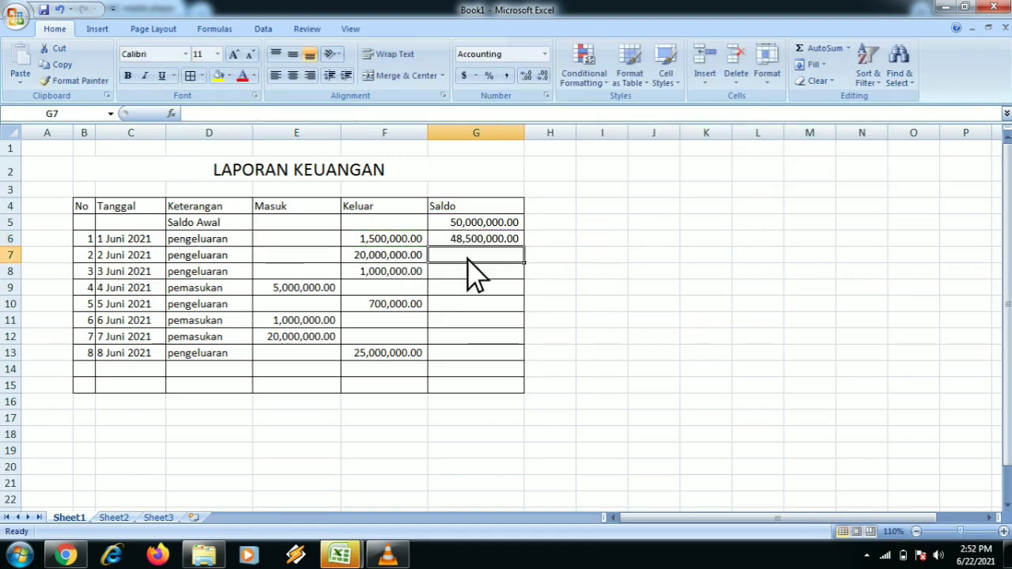
click(496, 240)
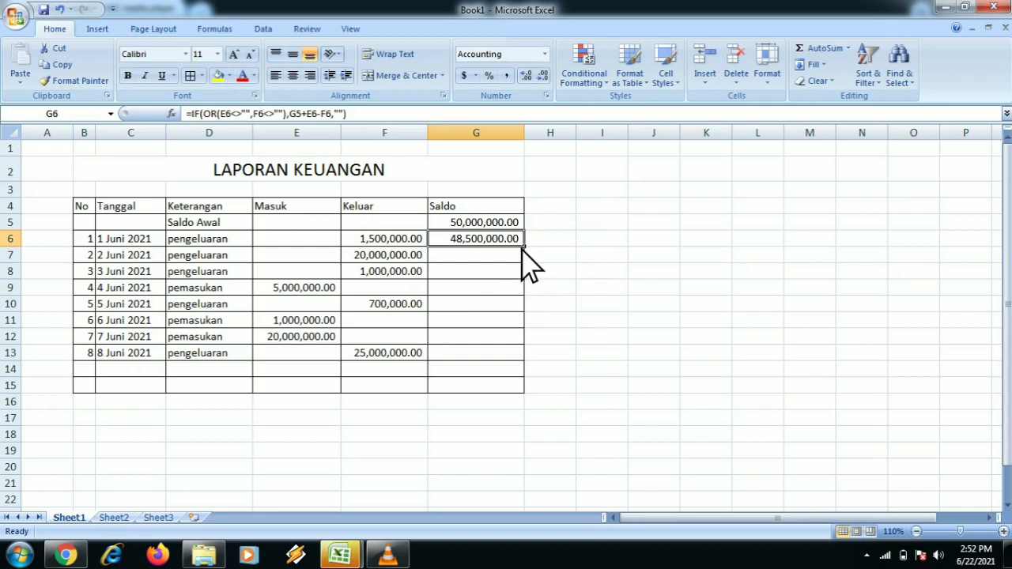
drag(523, 252, 513, 357)
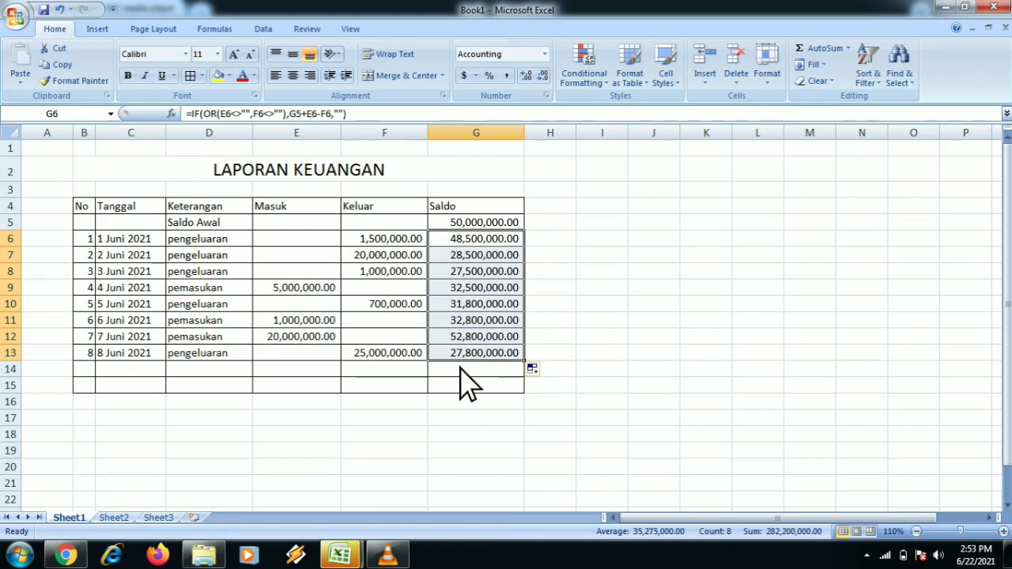
Enter the date 9 Juni 2021 and the description pengeluaran in row 14 of the table
click(135, 375)
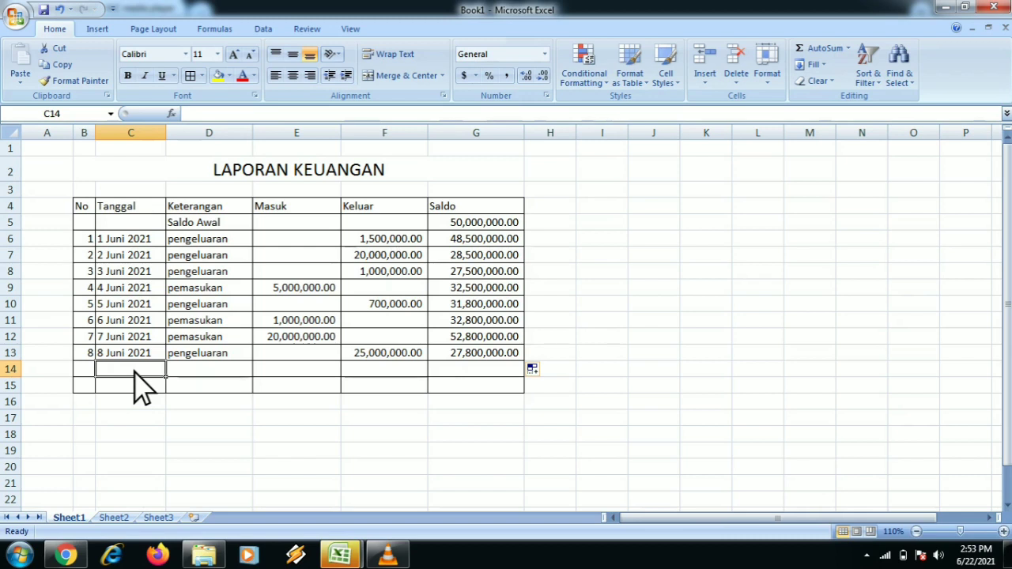
text(9)
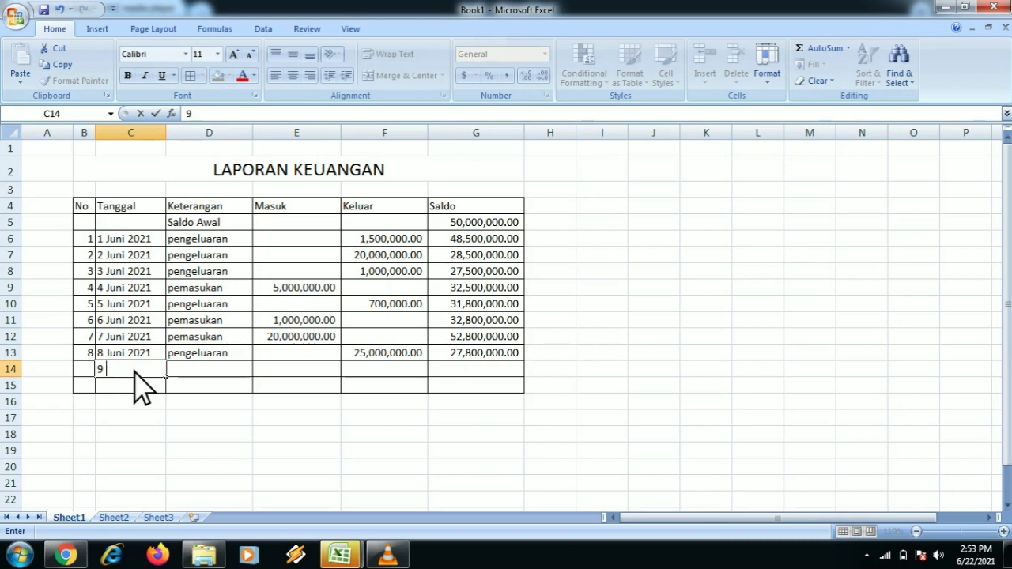
text( Juni 2021)
key(Tab)
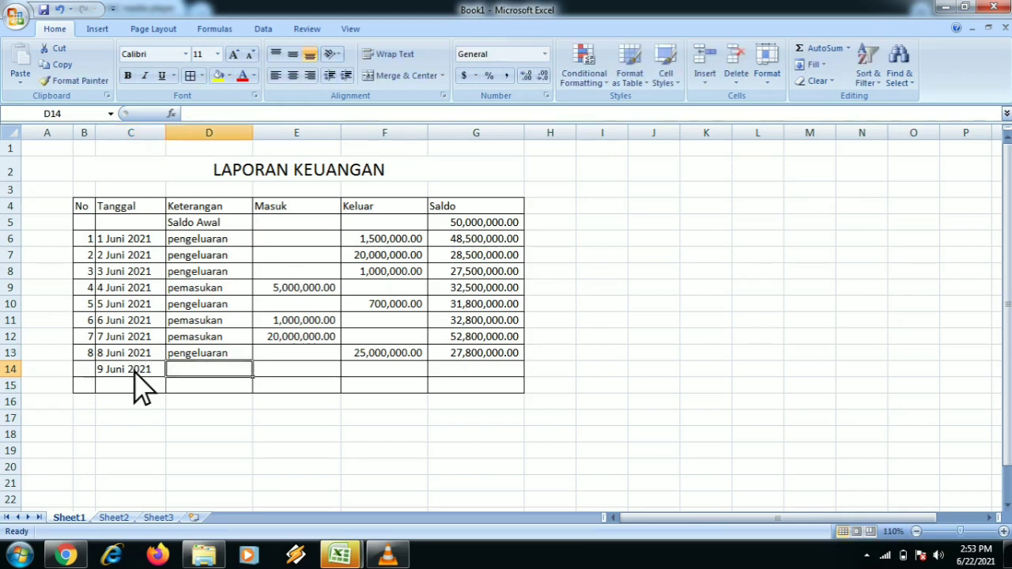
text(p)
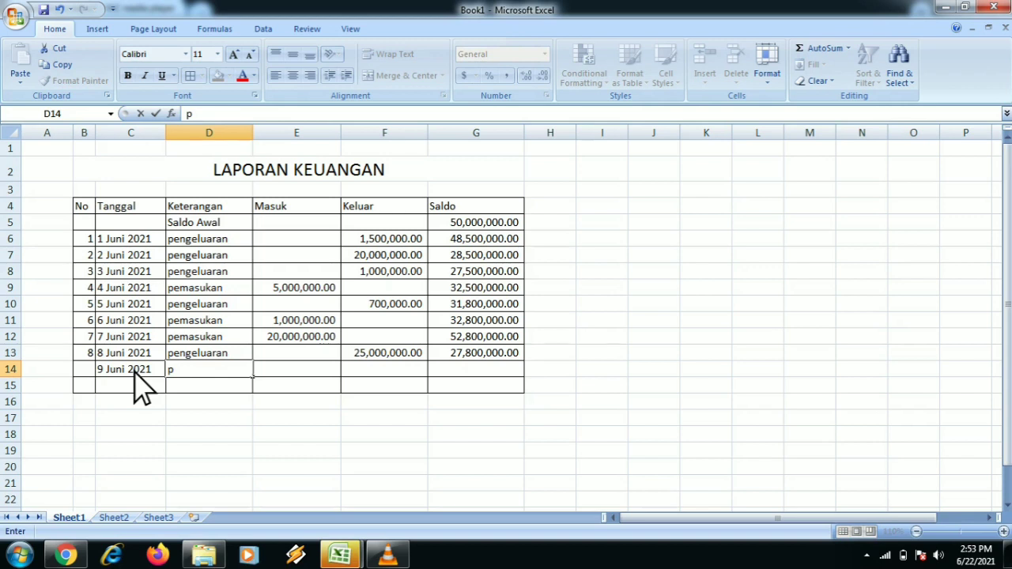
text(engeluara)
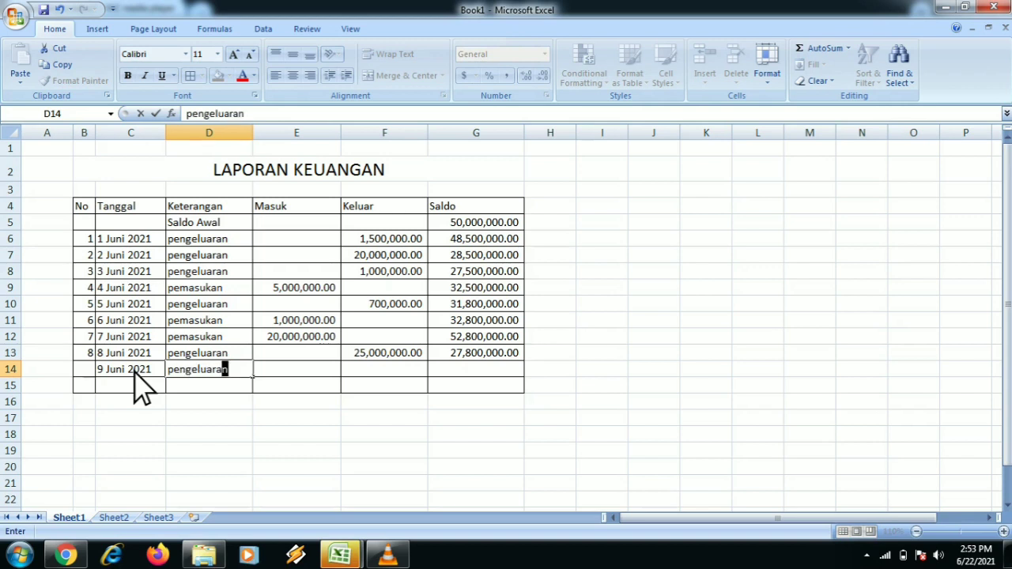
text(n)
key(Tab)
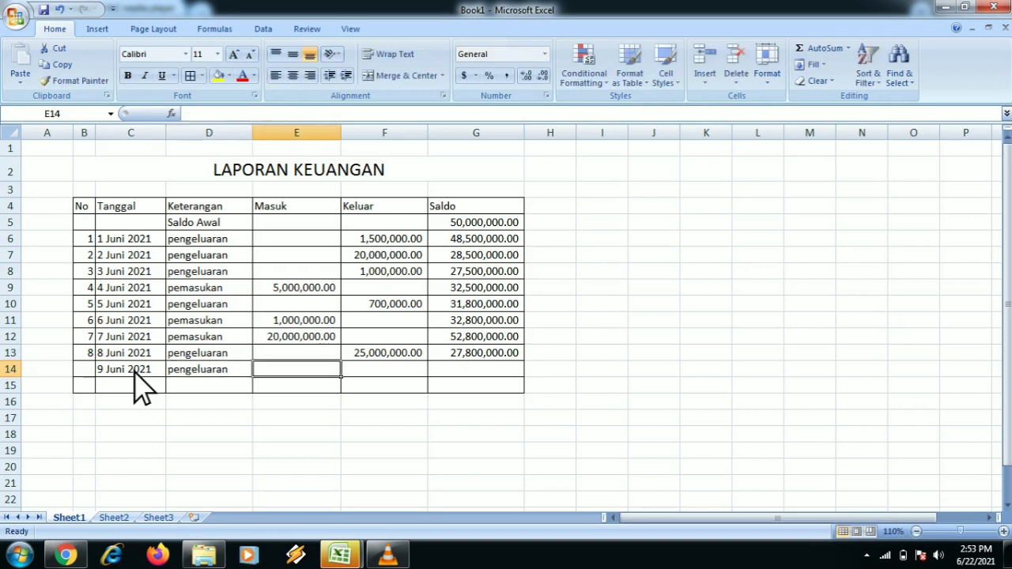
Enter 10000000 in row 14's Keluar cell and apply the comma number style to it
key(Tab)
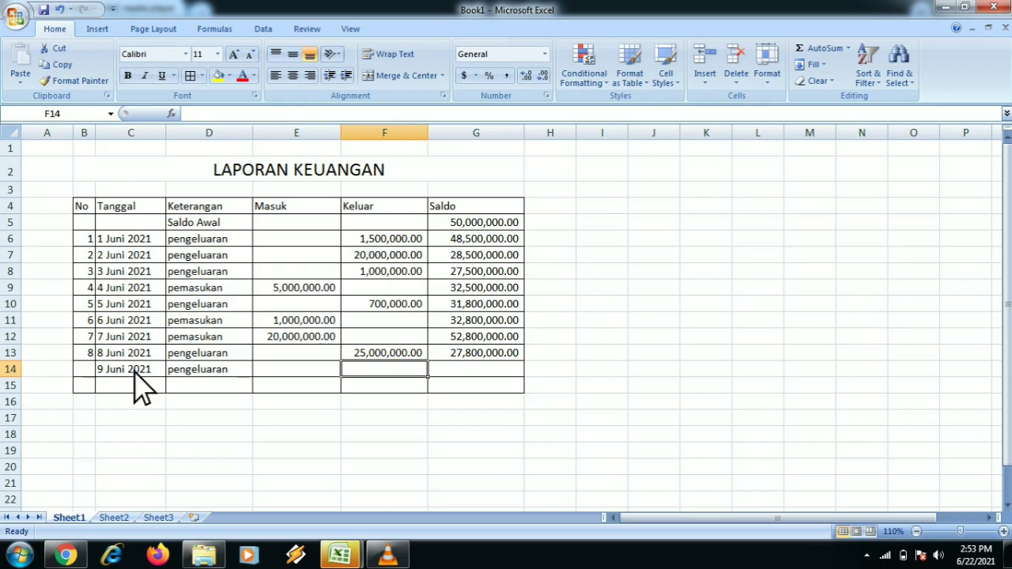
text(10)
text(000000)
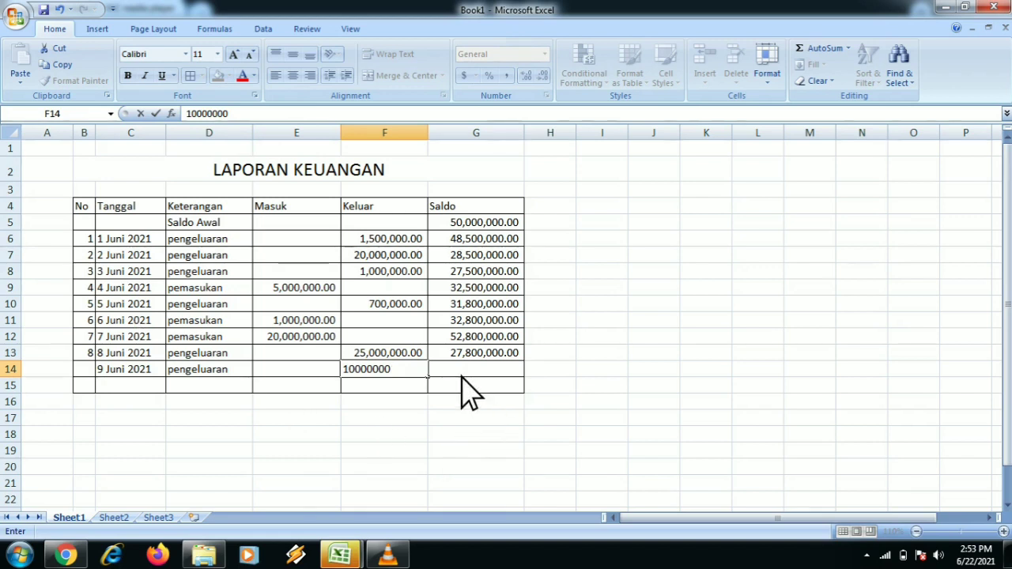
key(Return)
click(399, 370)
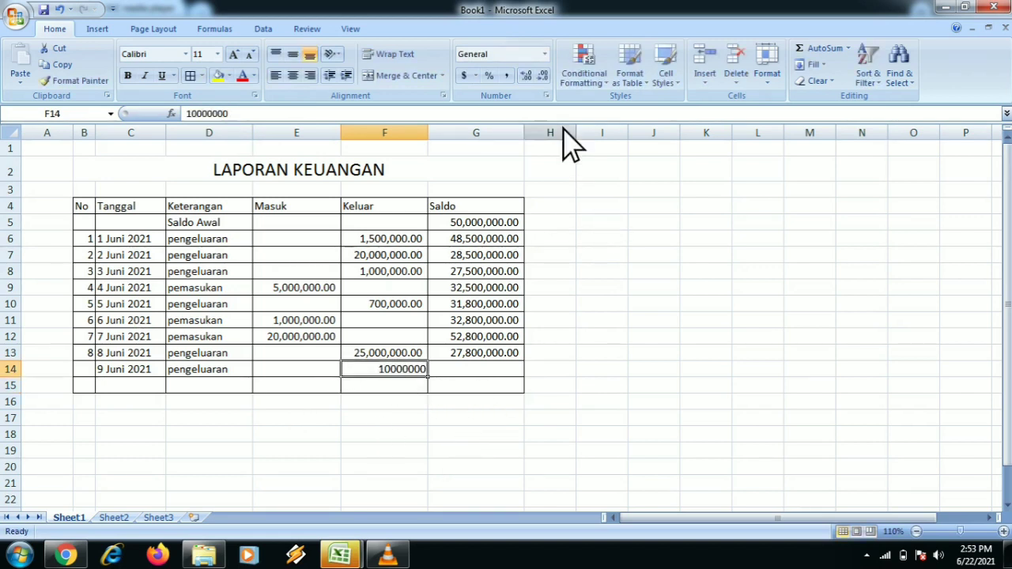
click(506, 75)
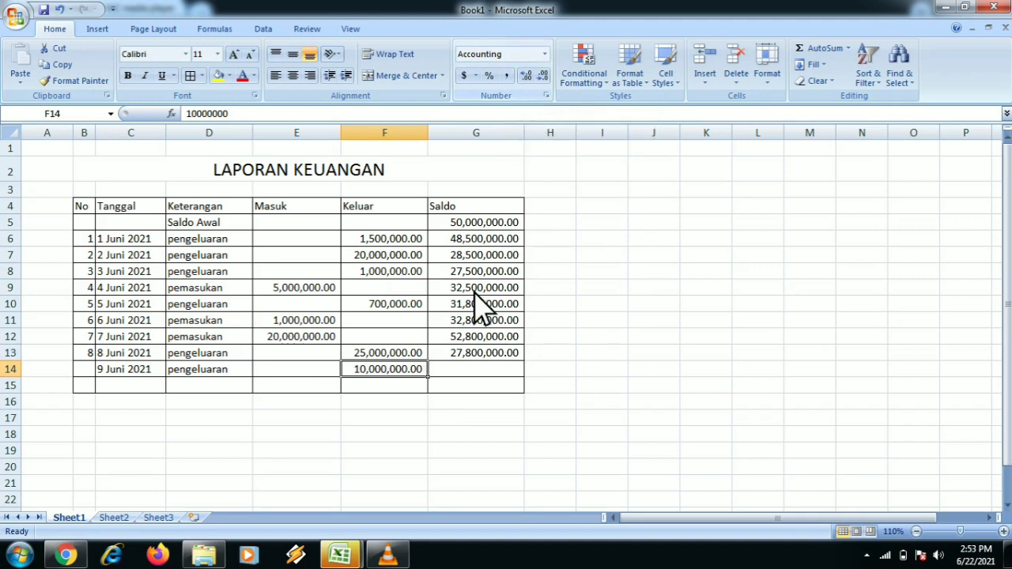
Extend the Saldo formula from G13 down to G14 for the 9 Juni 2021 entry
click(450, 388)
click(499, 356)
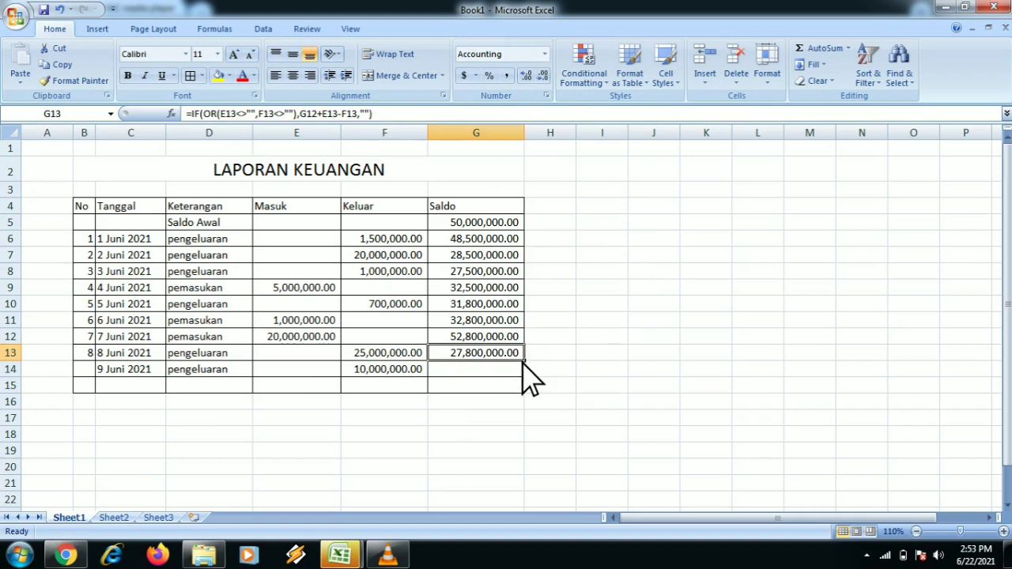
drag(523, 362, 498, 386)
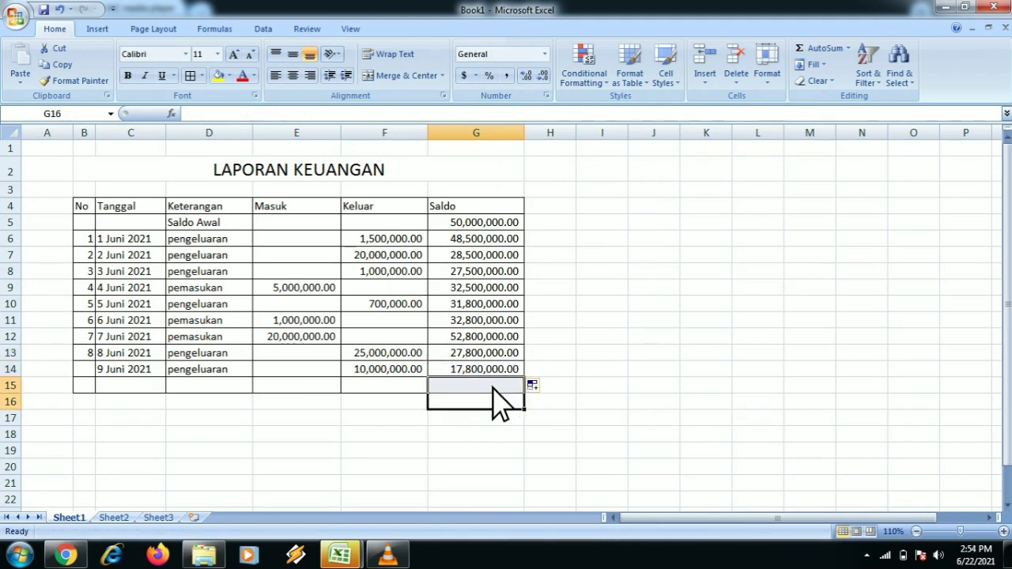
click(498, 386)
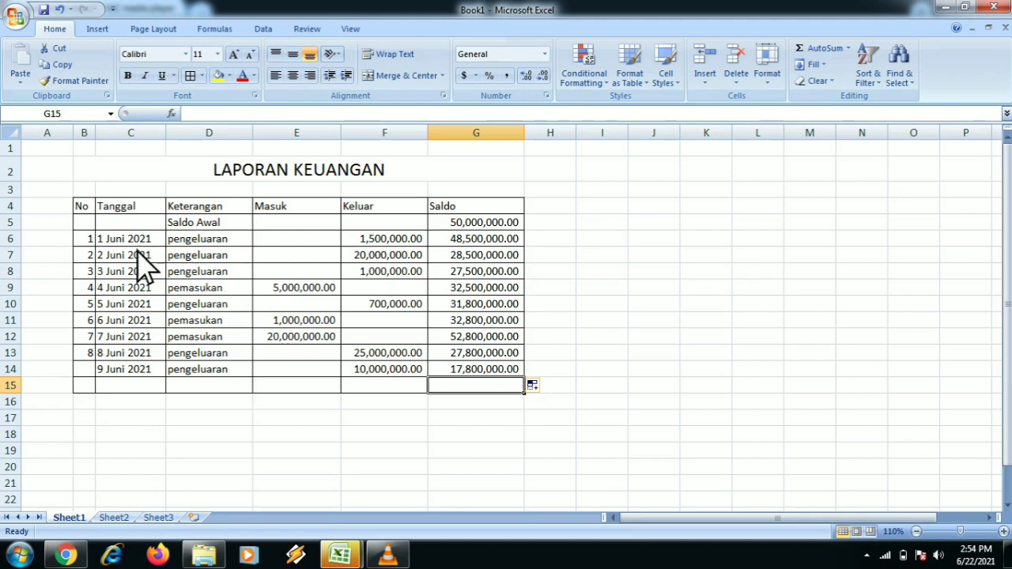
Clear the manually entered numbers 2 to 8 from the No column, cells B7 to B13
click(91, 355)
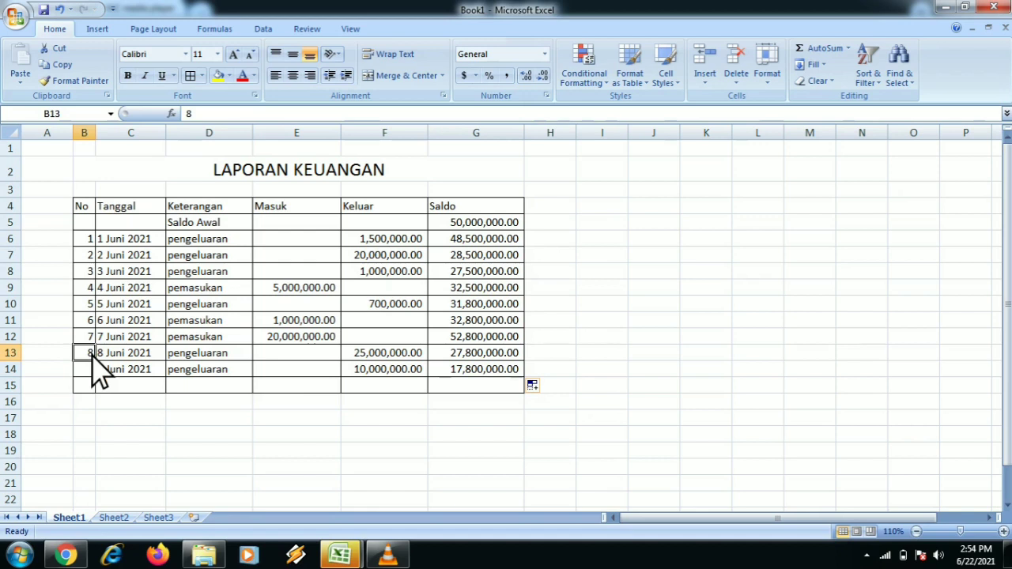
key(BackSpace)
key(Up)
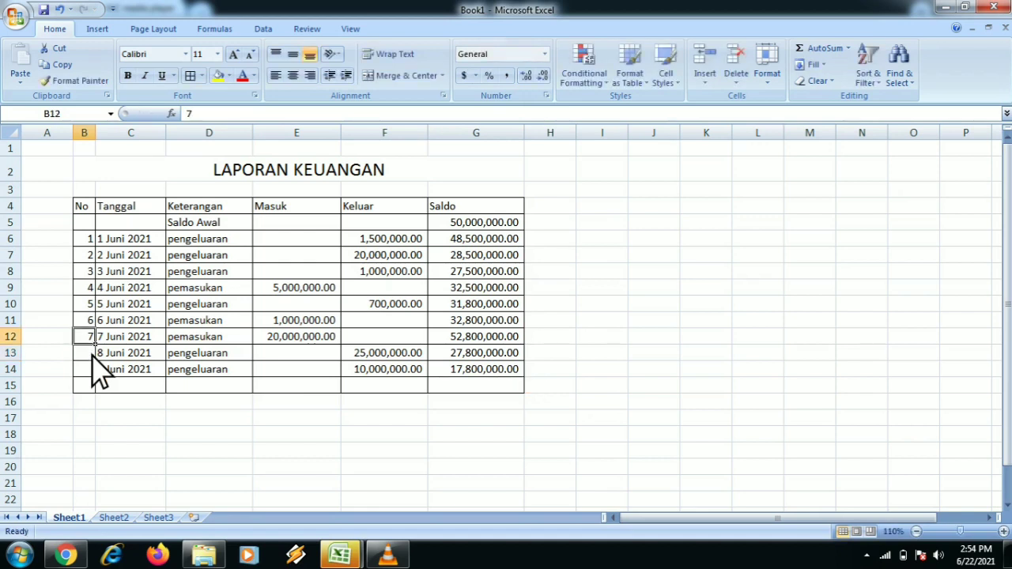
key(BackSpace)
key(Up)
key(BackSpace)
key(Up)
key(BackSpace)
key(Up)
key(BackSpace)
key(Up)
key(BackSpace)
key(Up)
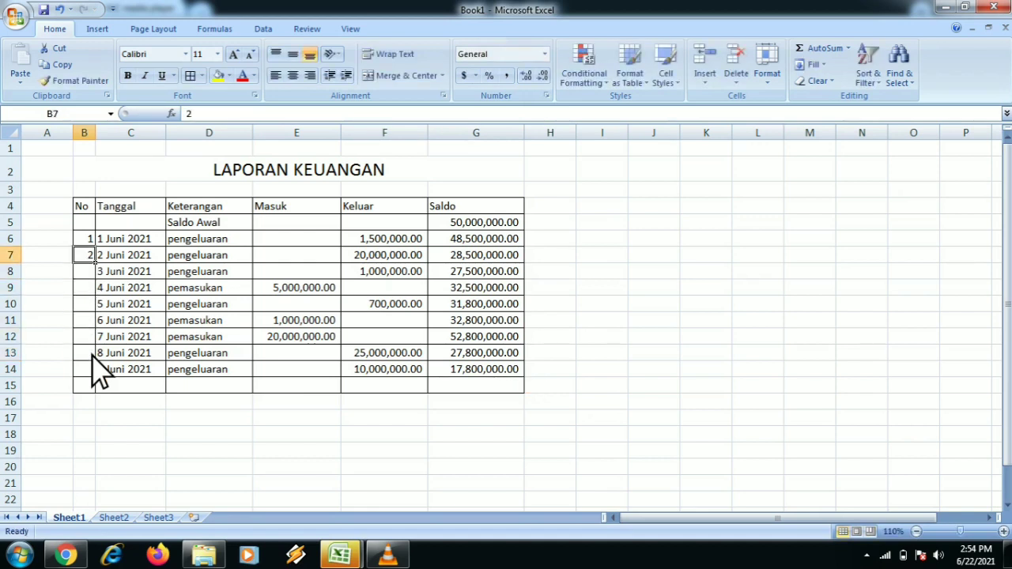
key(BackSpace)
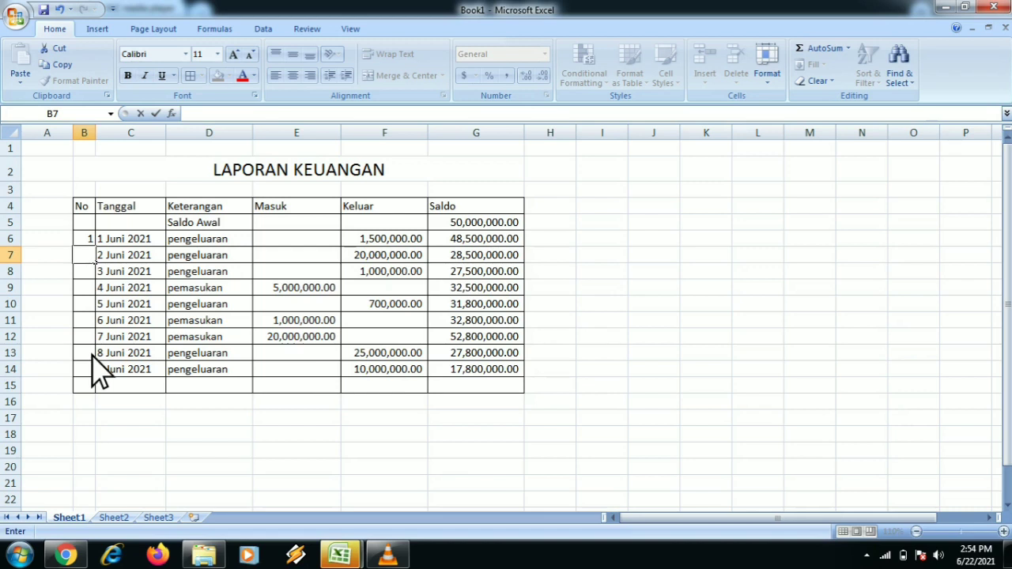
Begin an IF formula in B7 with the logical test C7<>""
text(=)
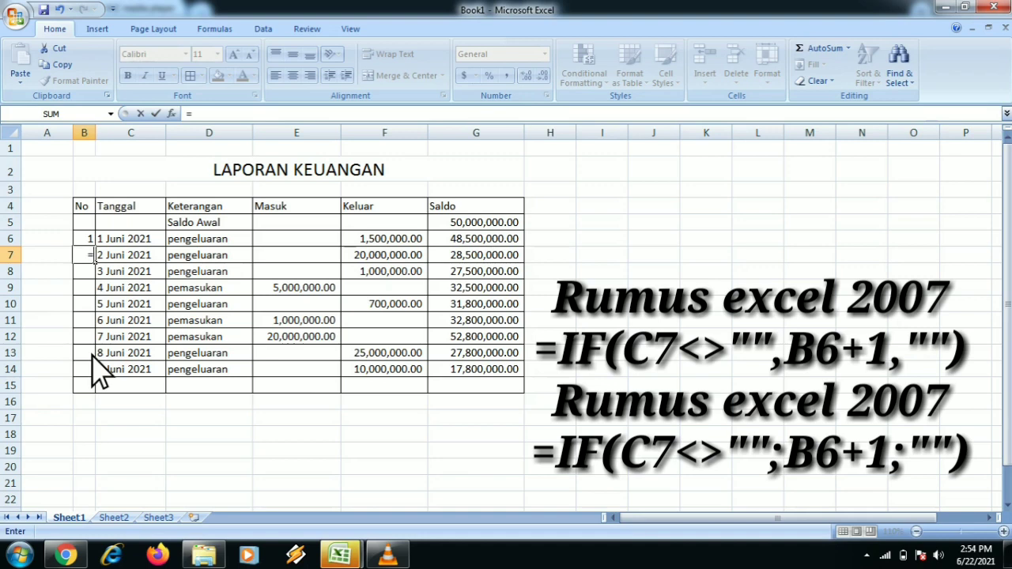
text(if)
key(BackSpace)
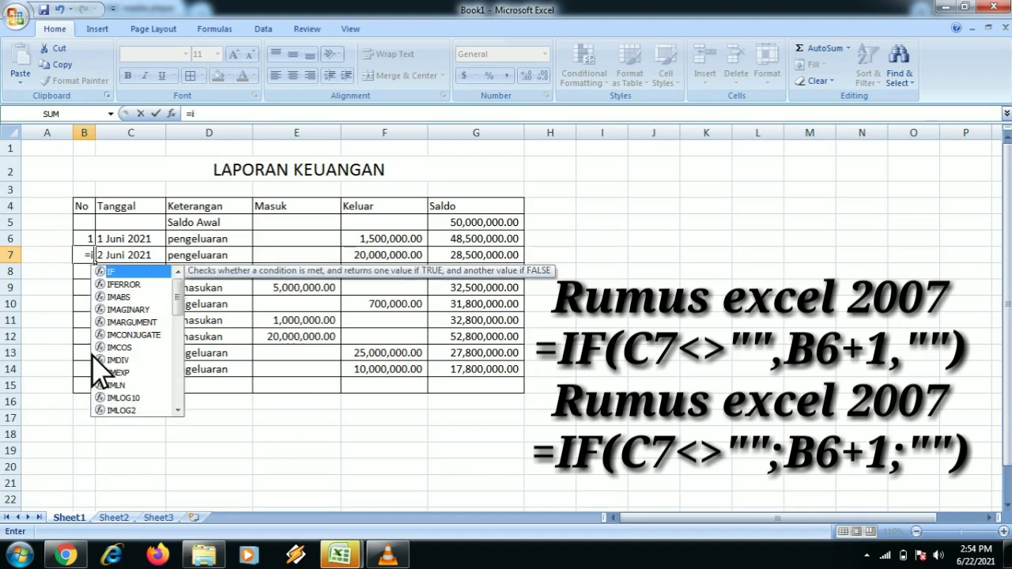
key(BackSpace)
text(IF)
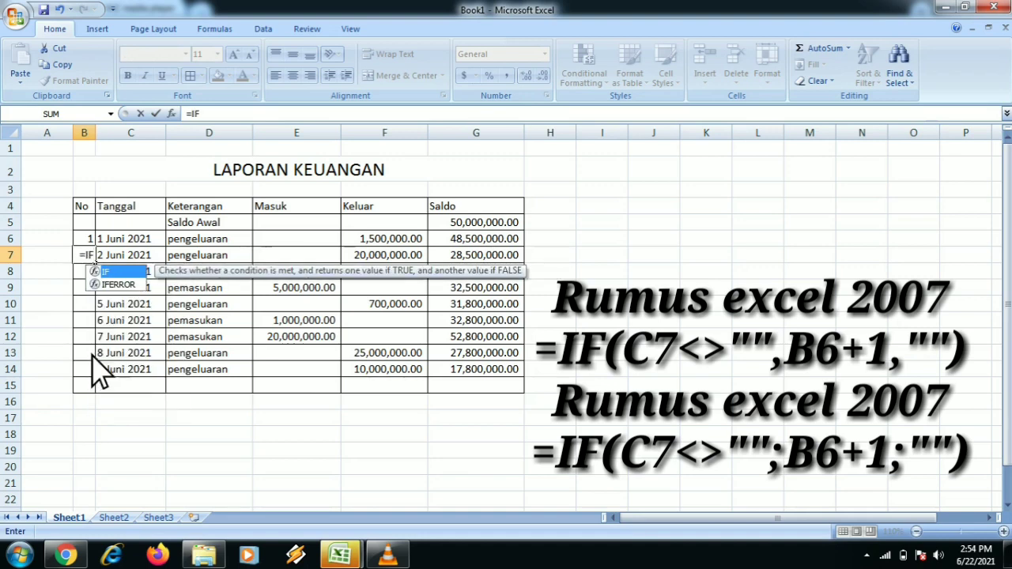
text(()
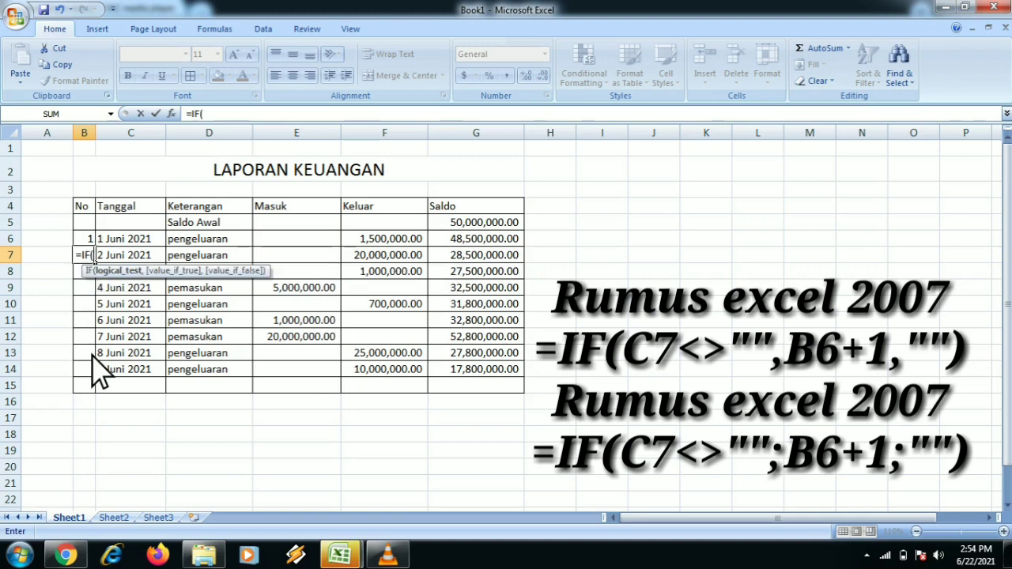
click(147, 257)
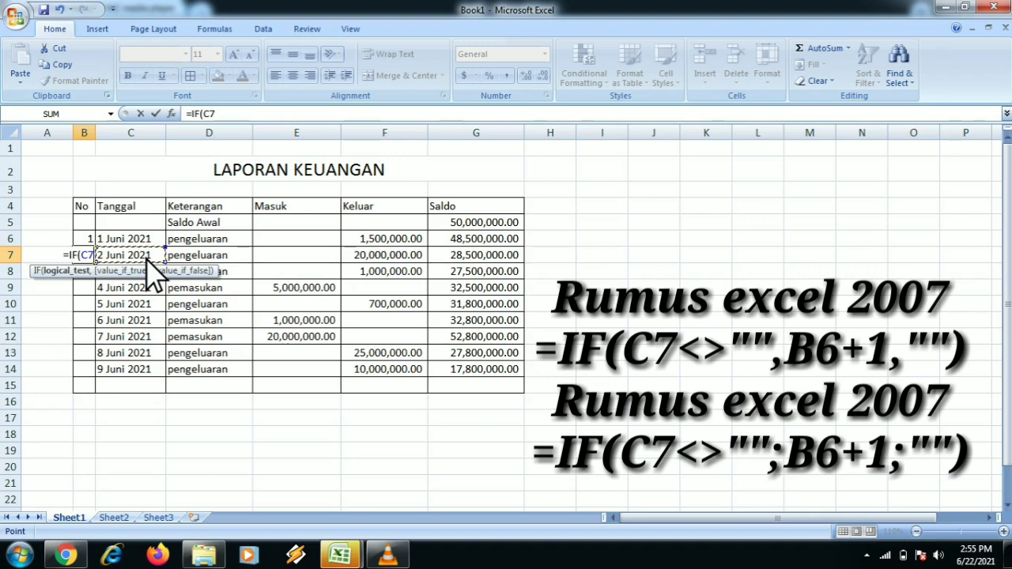
text(<)
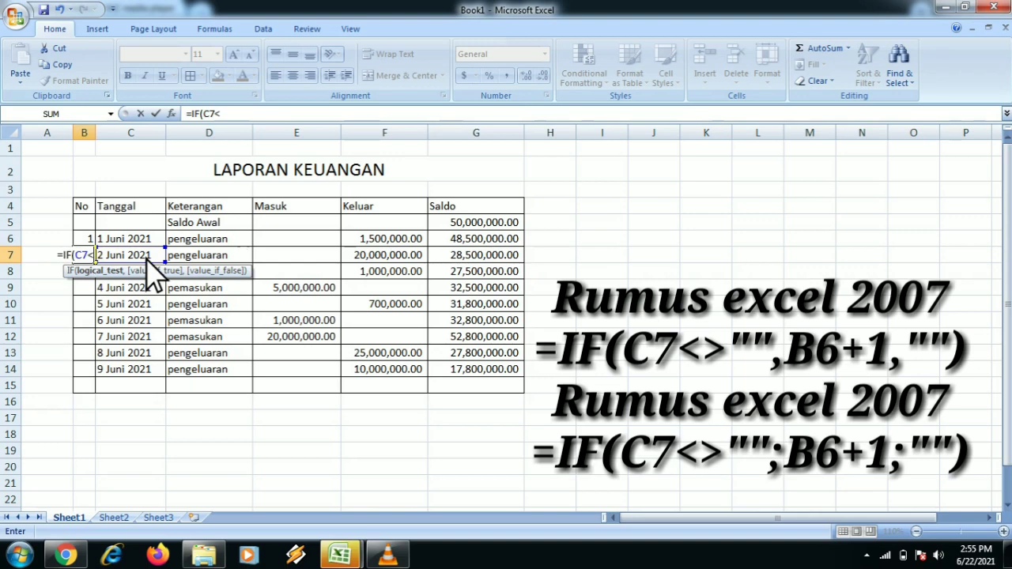
text(>"")
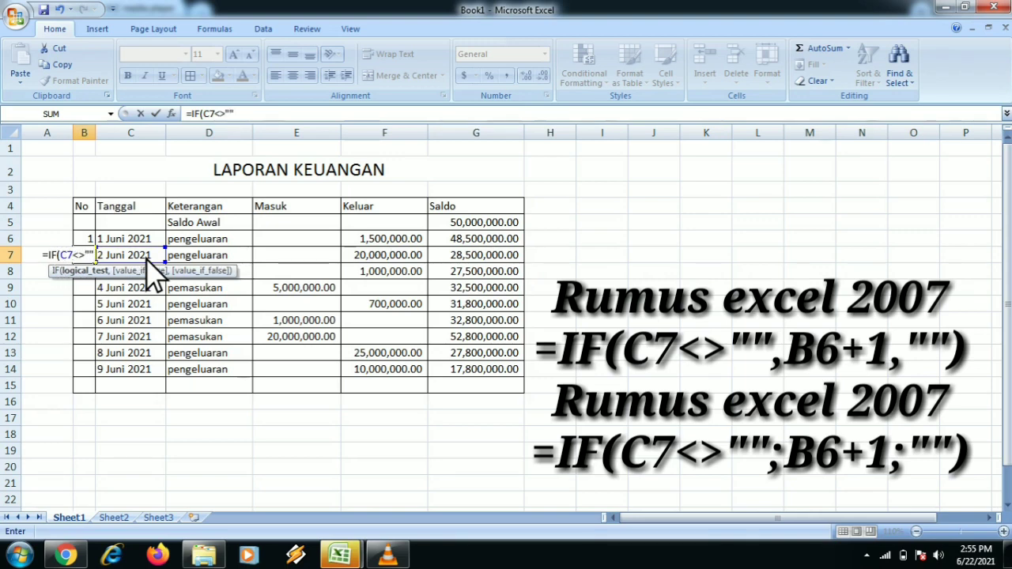
text(,)
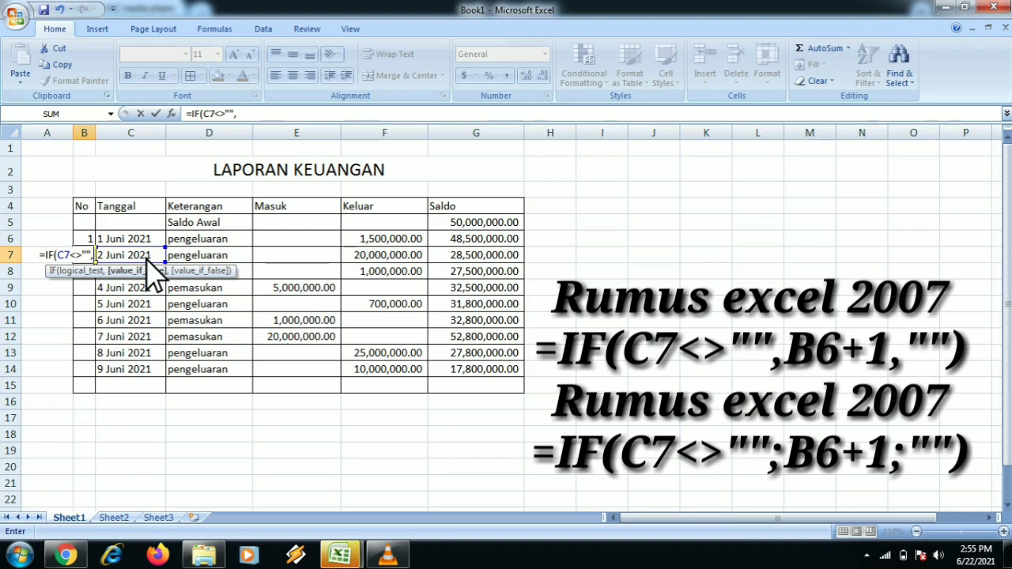
Complete the B7 formula with B6+1 as the true result and "" as the false result
click(88, 239)
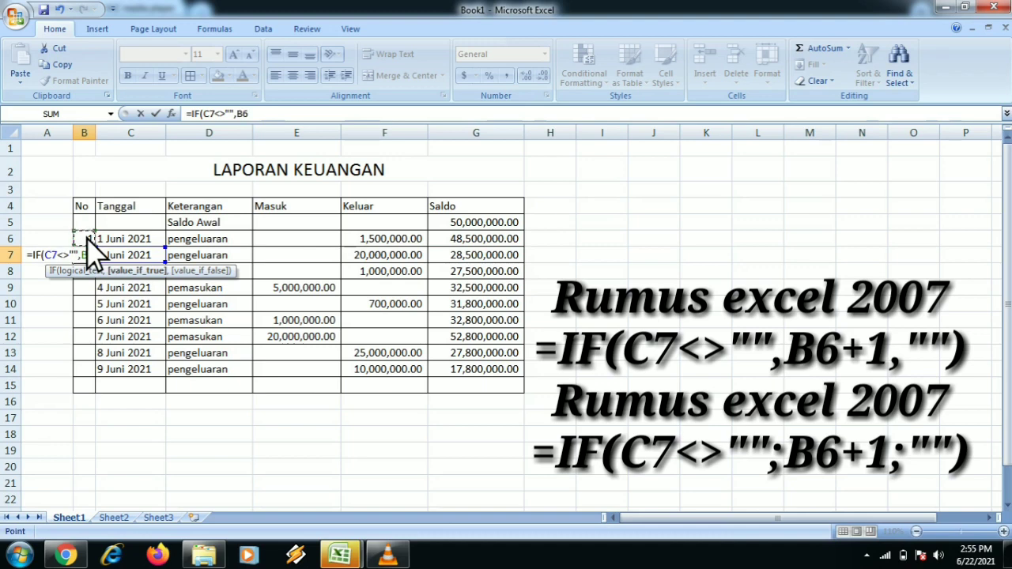
text(+)
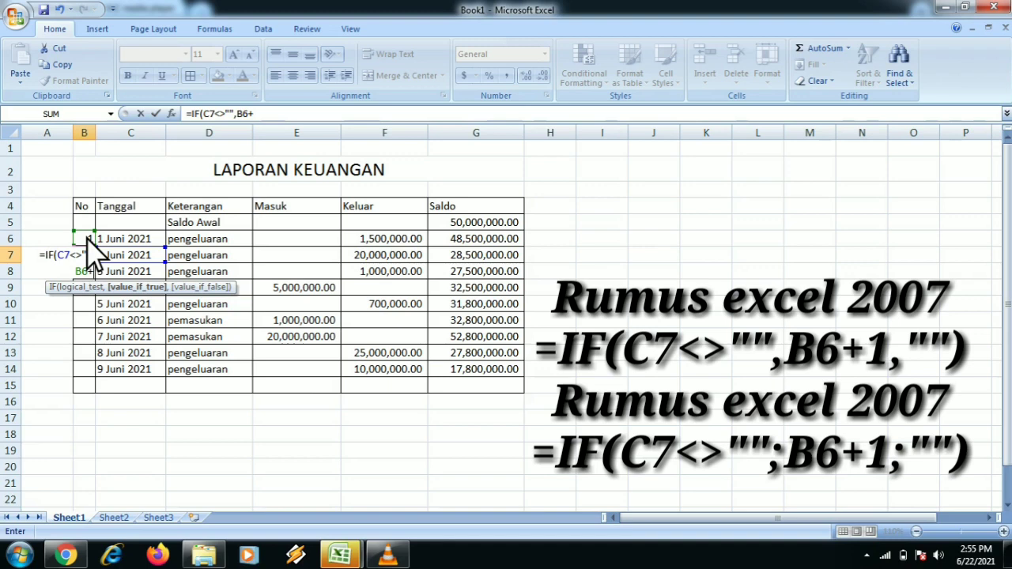
text(,)
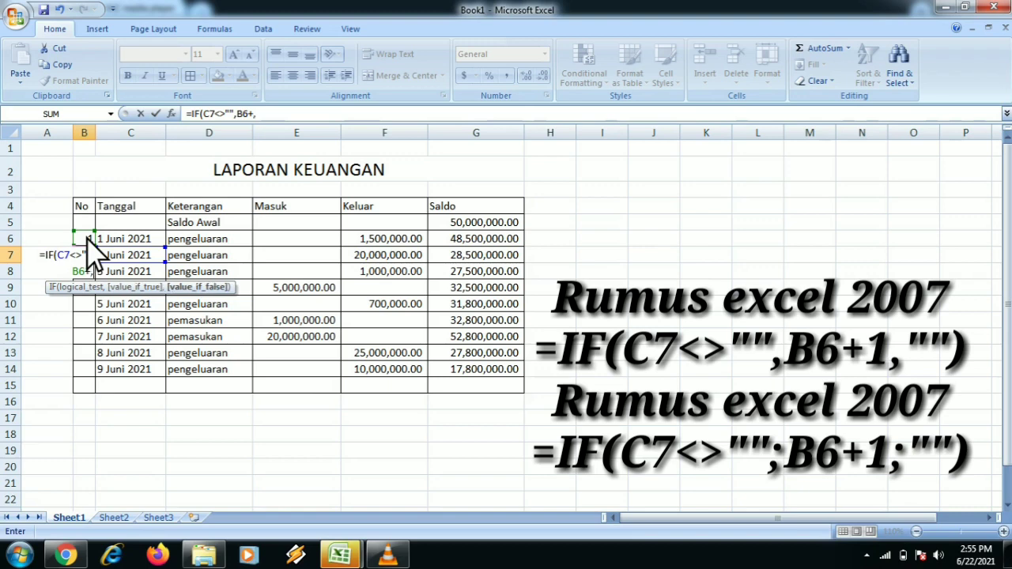
text("")
click(254, 115)
text(1)
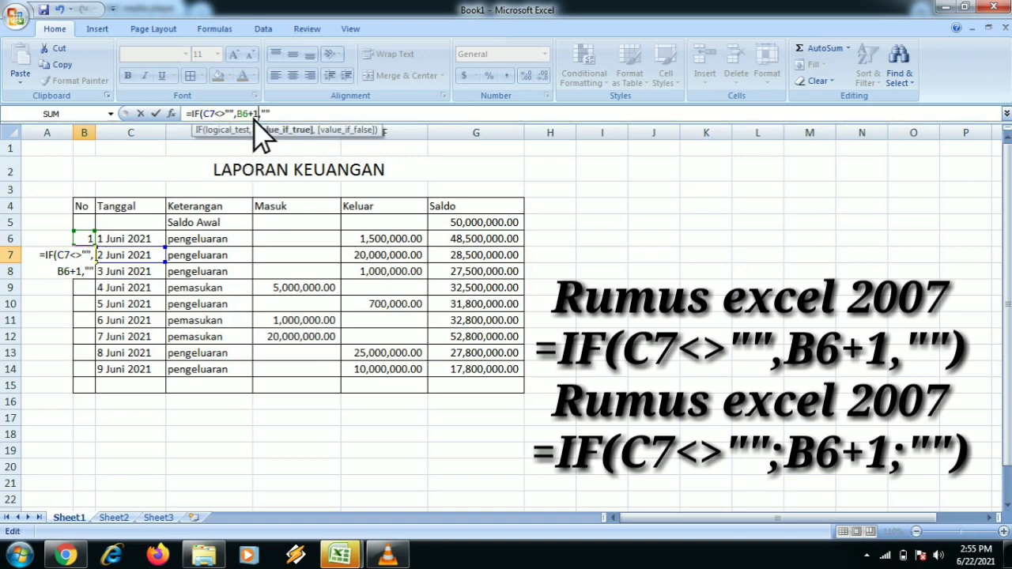
click(282, 115)
text())
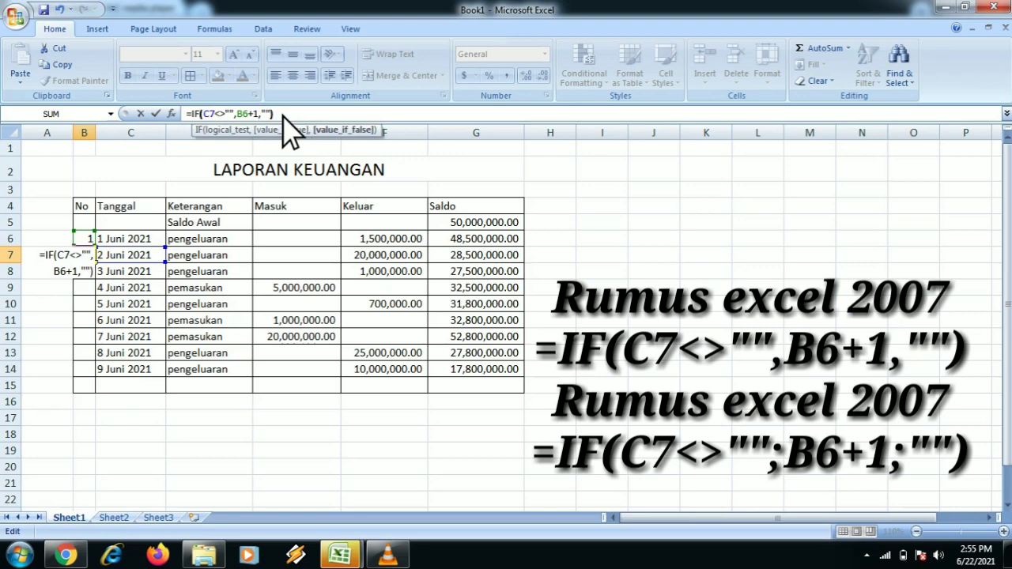
key(Return)
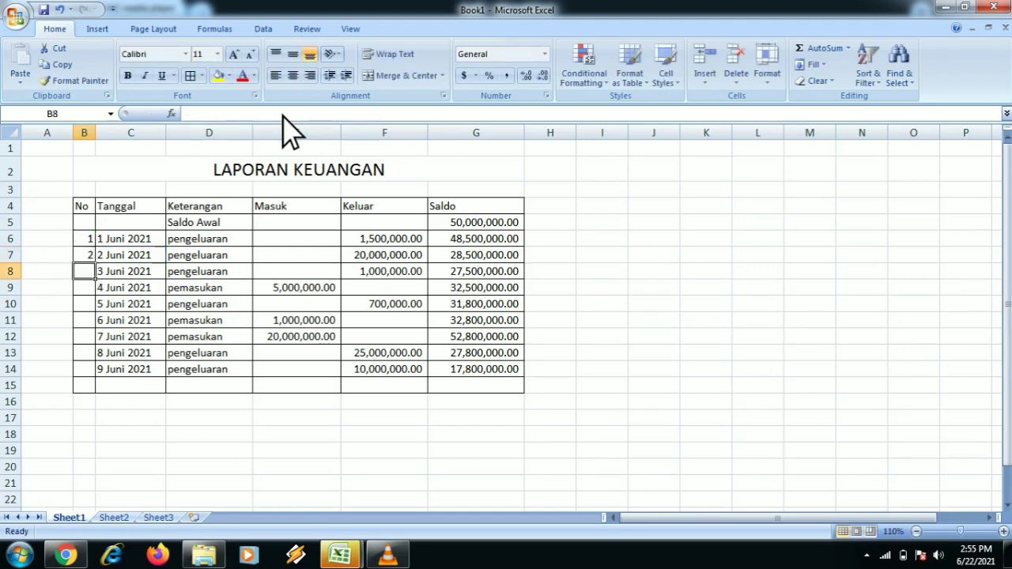
Fill the numbering formula from B7 down to B15
click(83, 259)
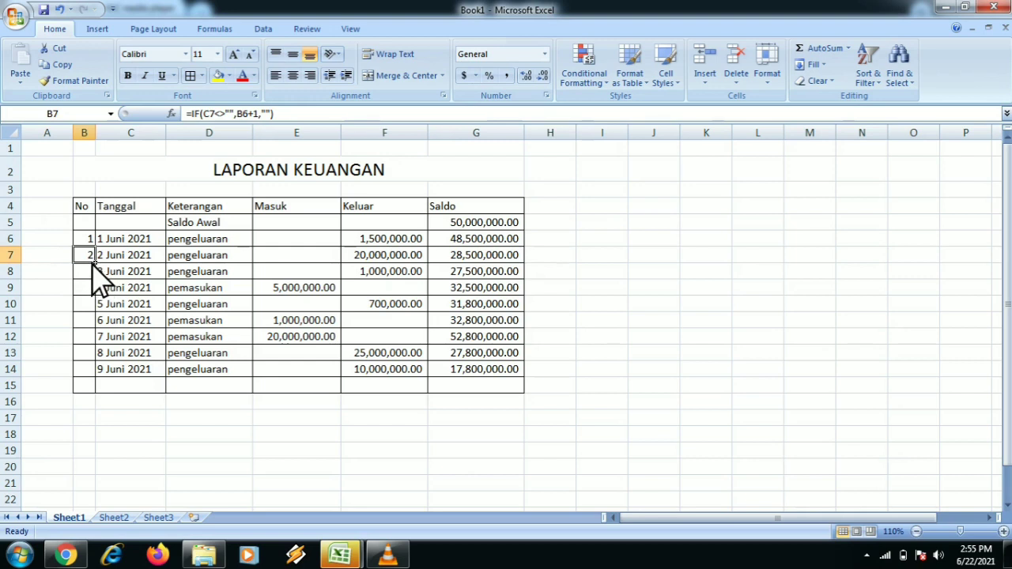
drag(94, 263, 95, 378)
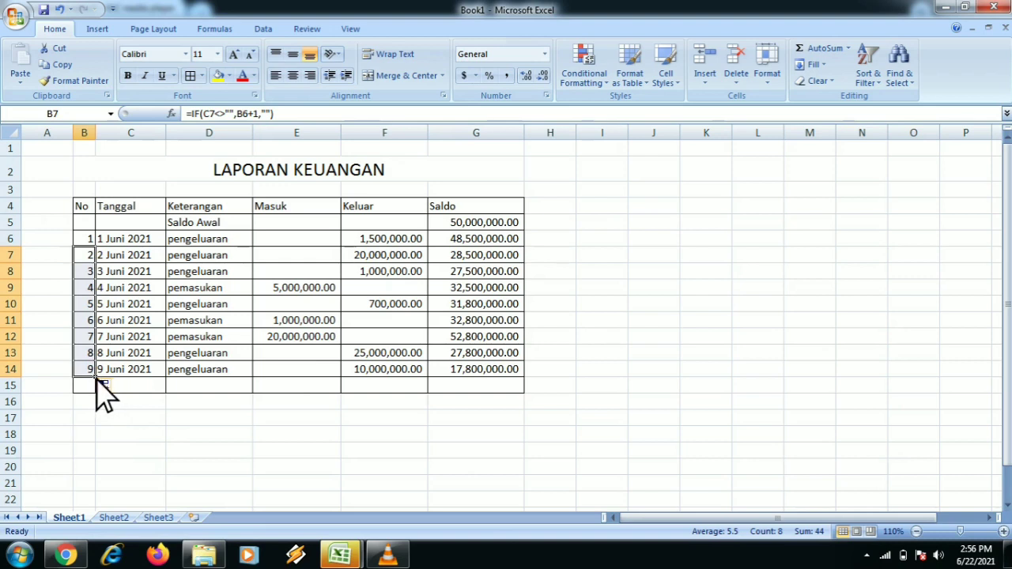
drag(96, 379, 97, 400)
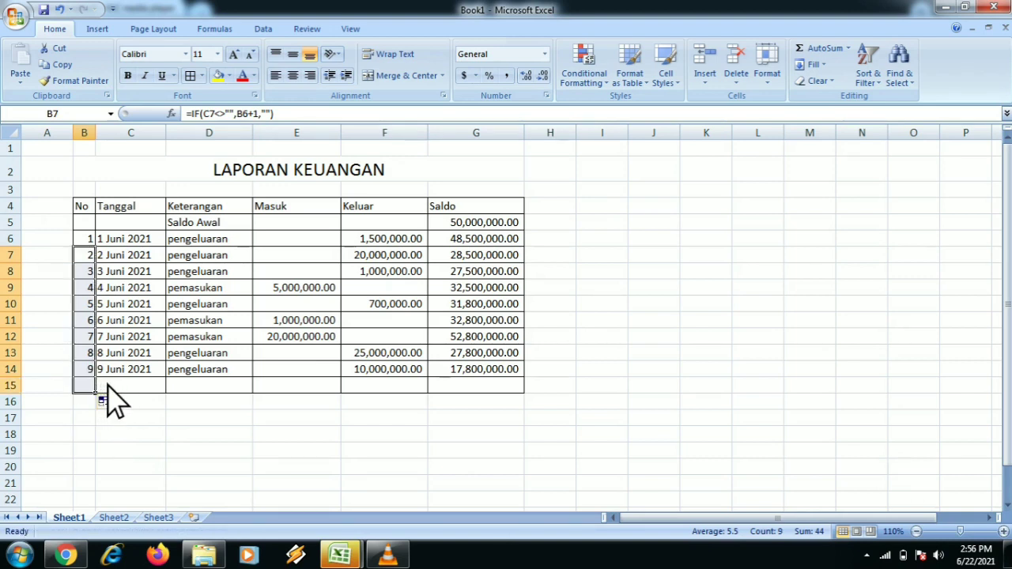
click(113, 385)
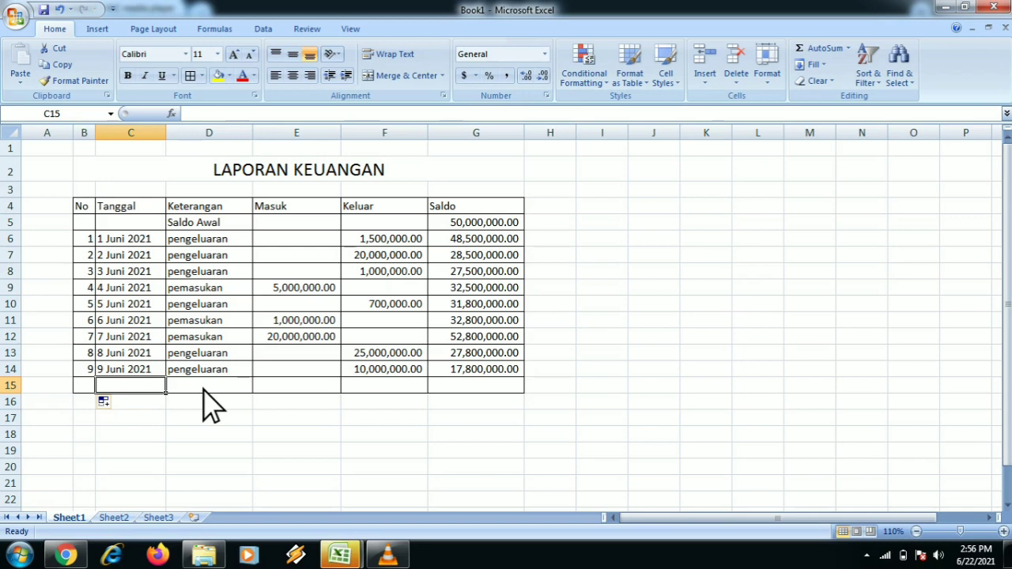
Remove all borders from the report table range B4:G15
click(87, 209)
drag(87, 209, 475, 407)
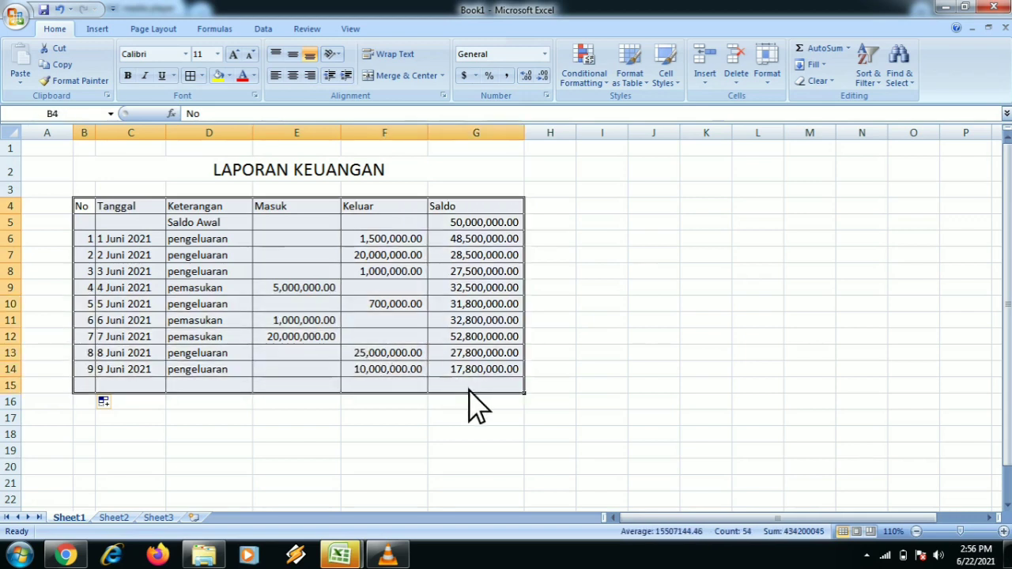
click(202, 76)
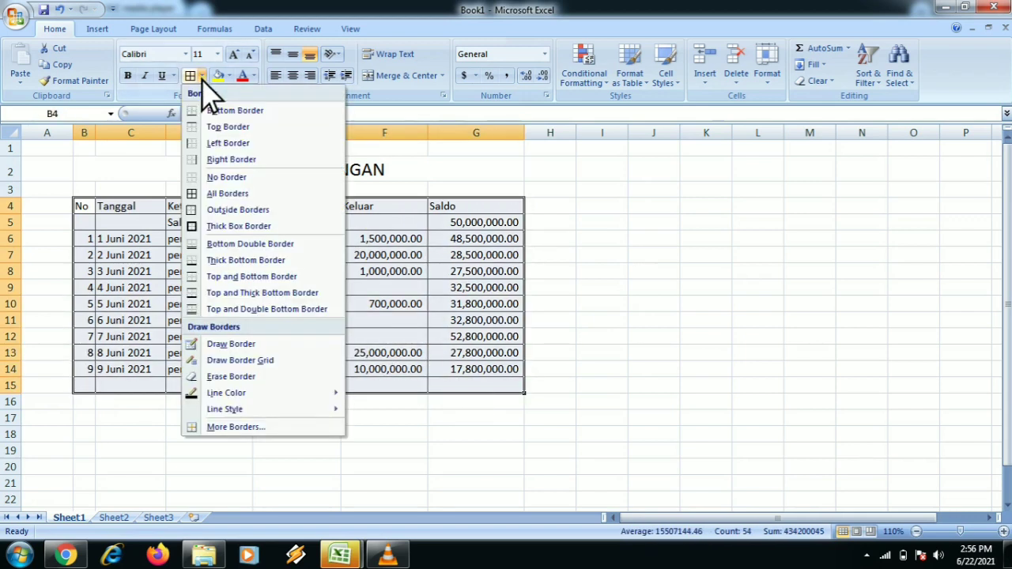
click(230, 178)
click(468, 178)
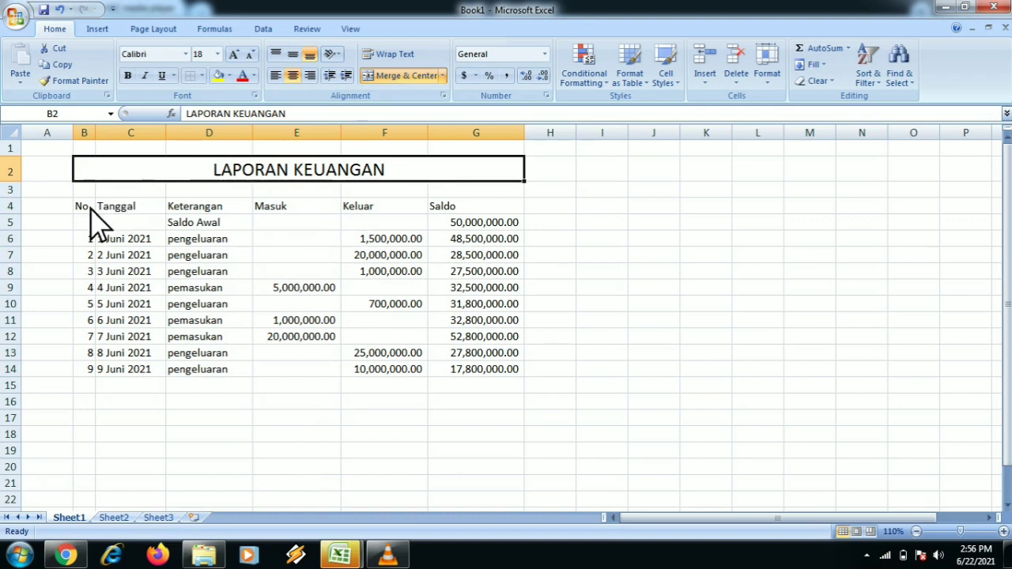
Apply All Borders to the header and Saldo Awal rows, B4:G5
drag(89, 209, 460, 226)
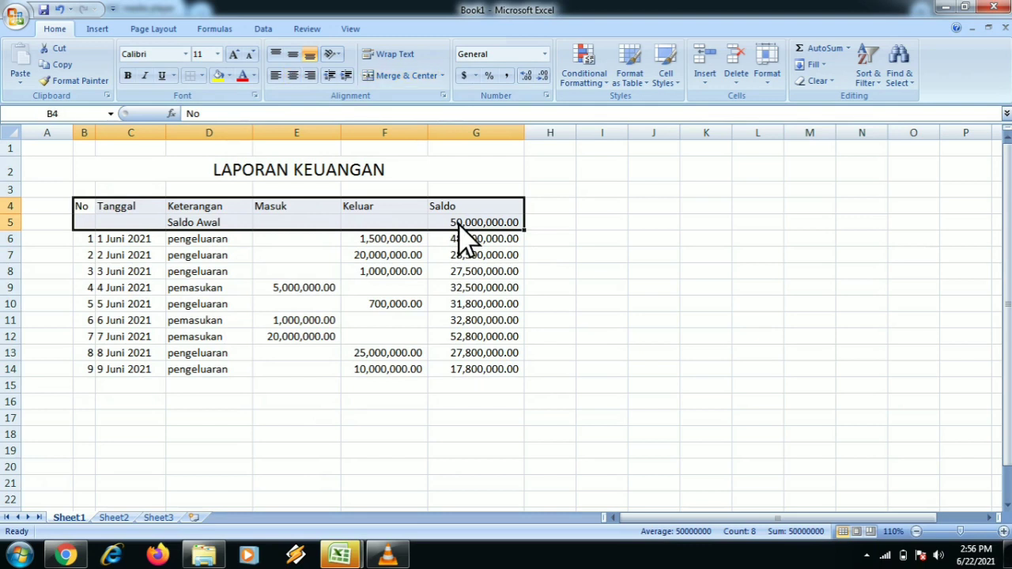
click(202, 76)
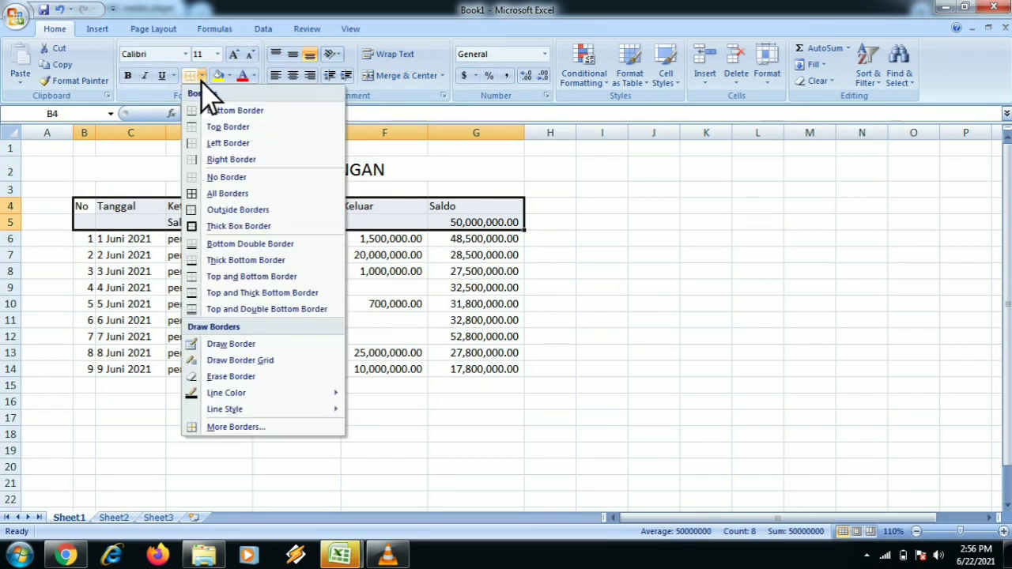
click(221, 193)
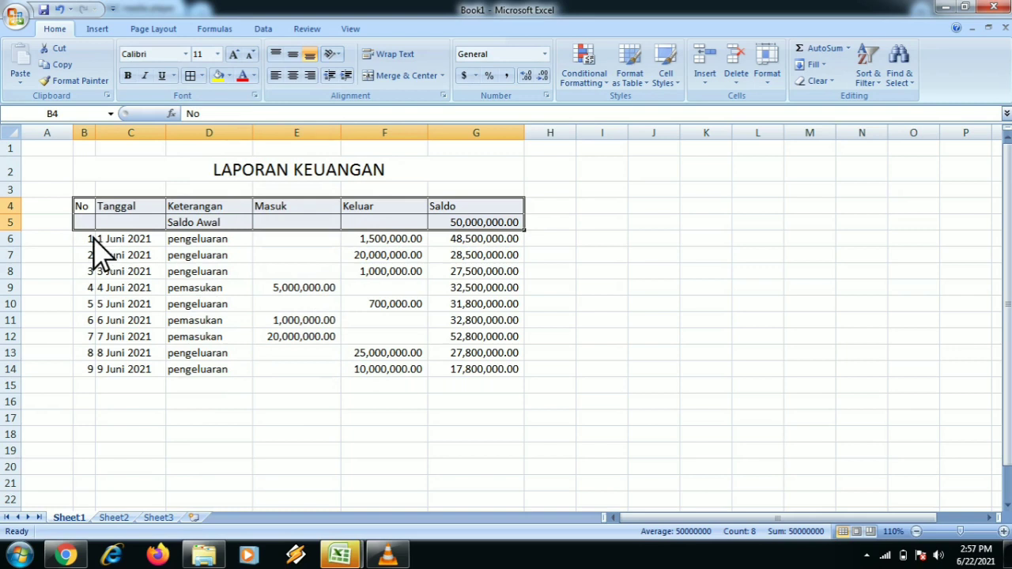
Start a new conditional formatting rule for B6:G22 that uses a formula to determine which cells to format
drag(90, 241, 457, 509)
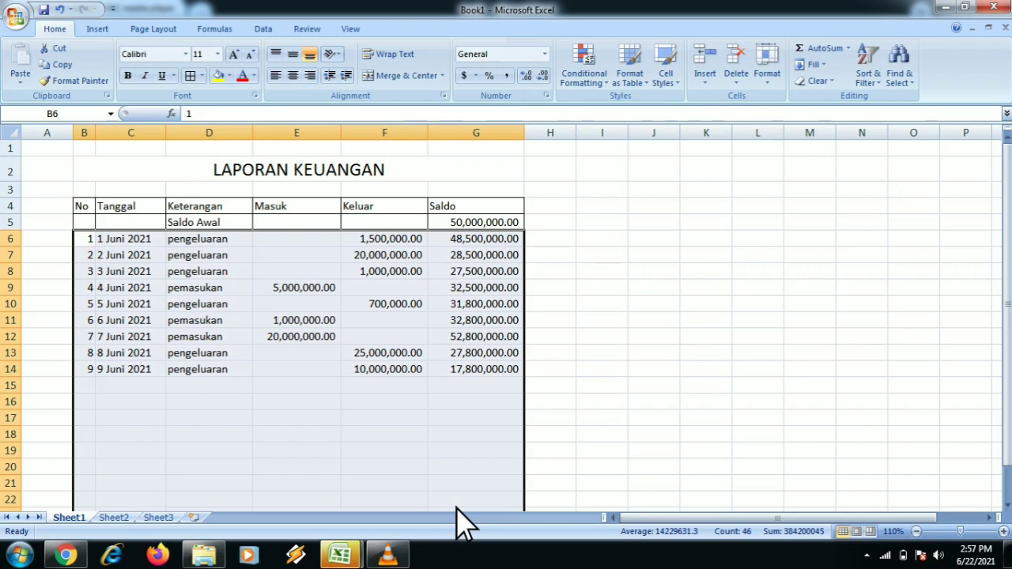
click(563, 132)
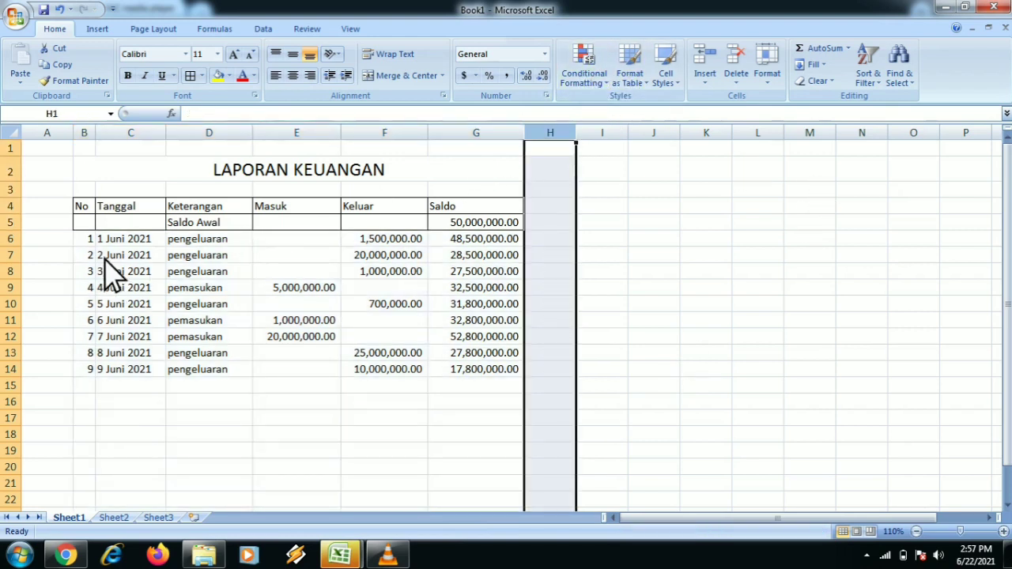
drag(88, 242, 475, 515)
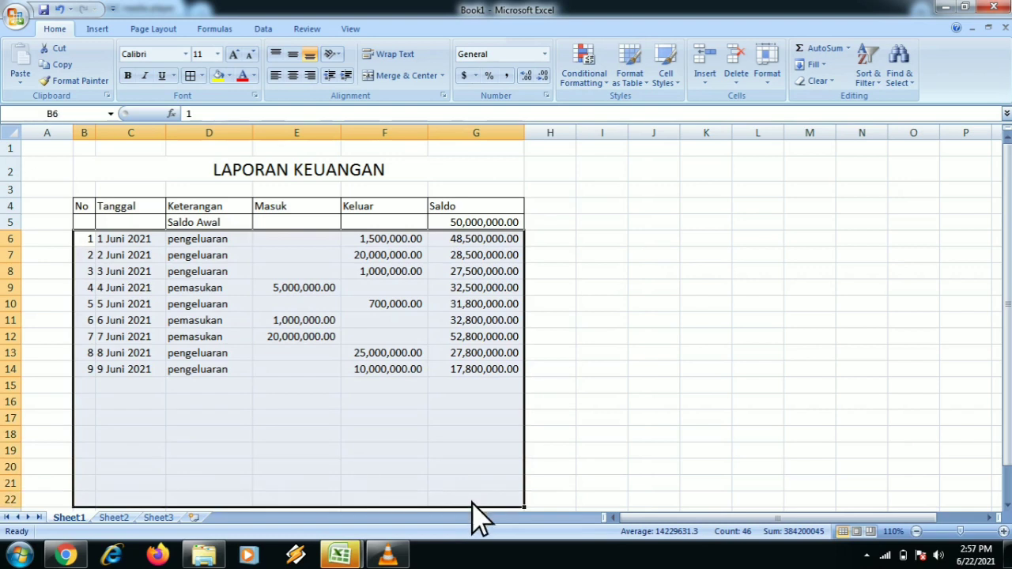
click(577, 93)
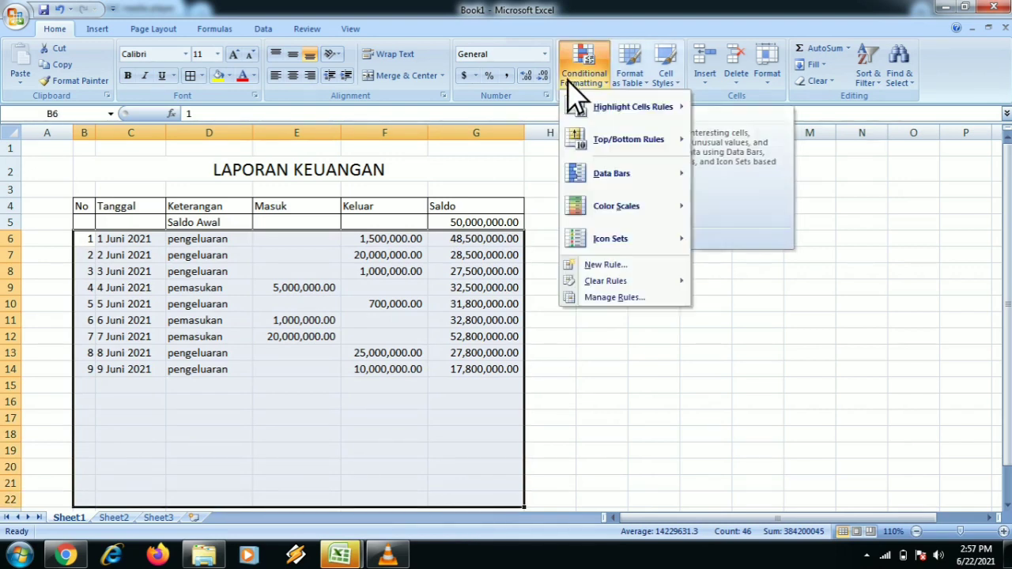
click(605, 266)
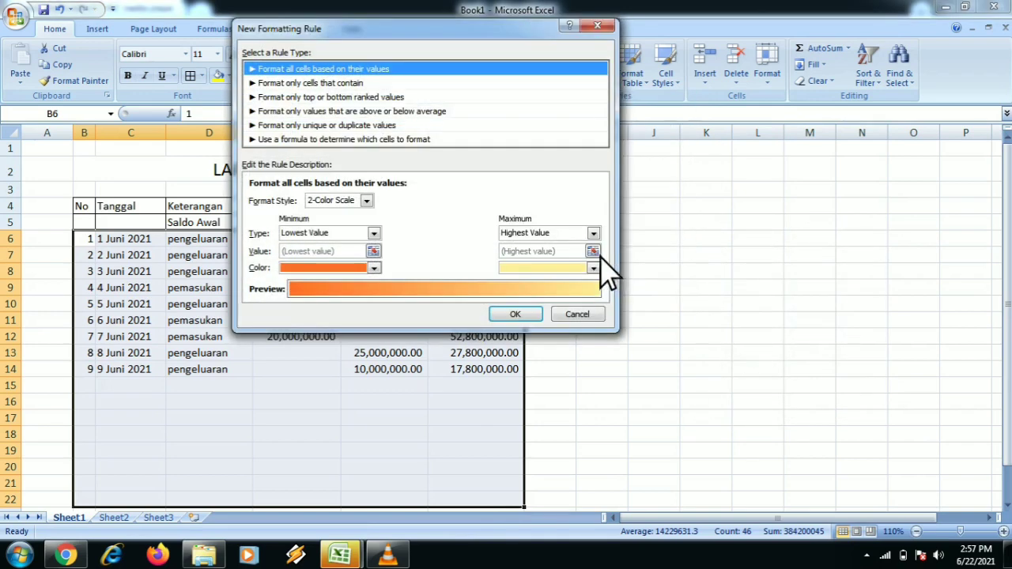
click(348, 141)
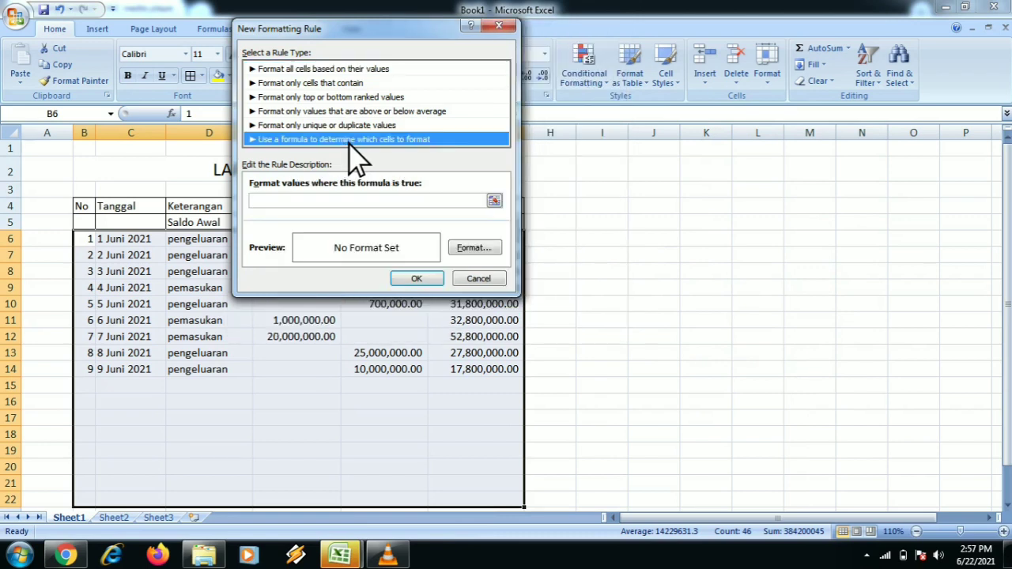
Enter =$C6<>"" as the rule's formula, keeping only column C absolute
click(463, 201)
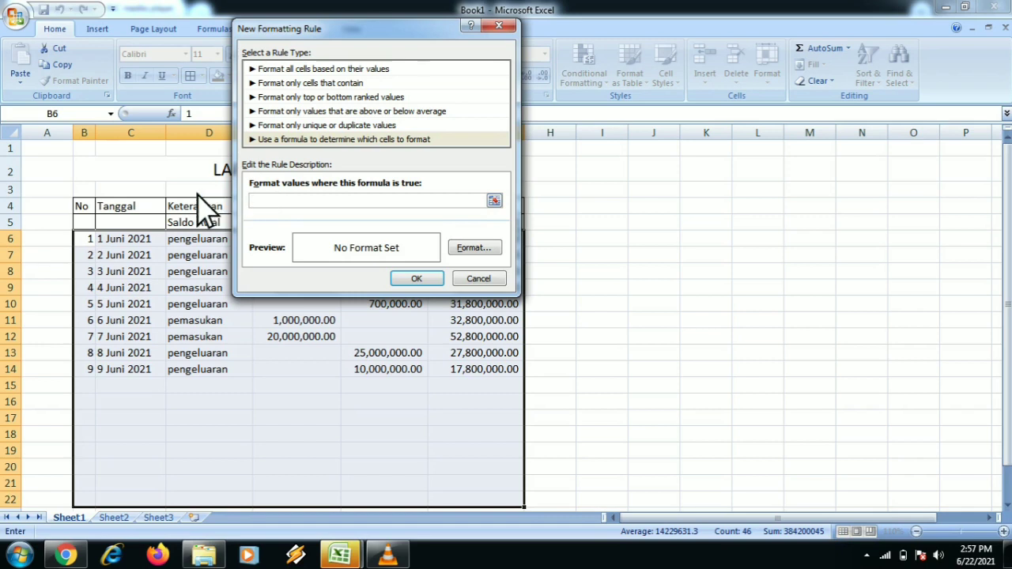
click(118, 253)
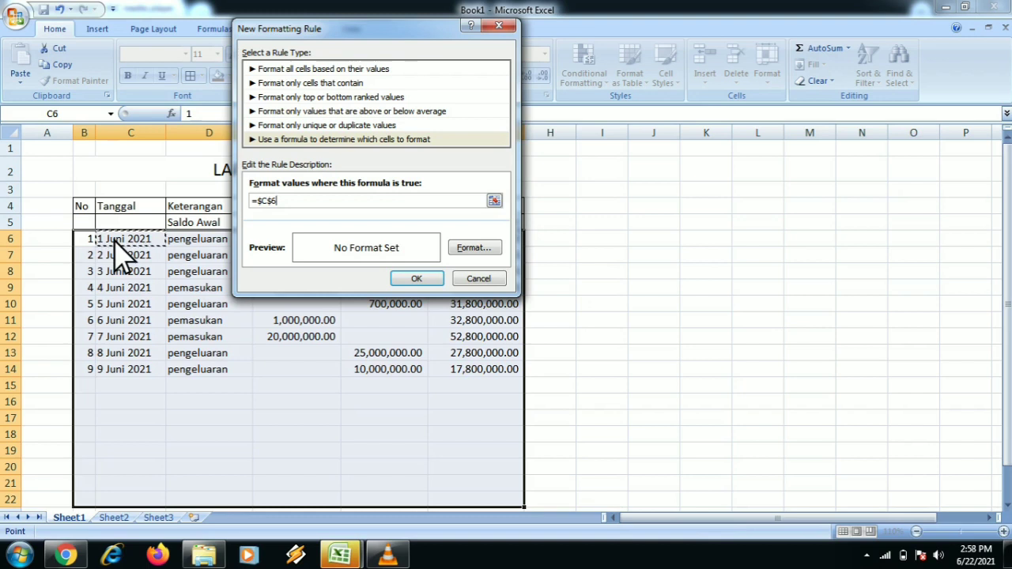
click(273, 206)
key(BackSpace)
text(<>)
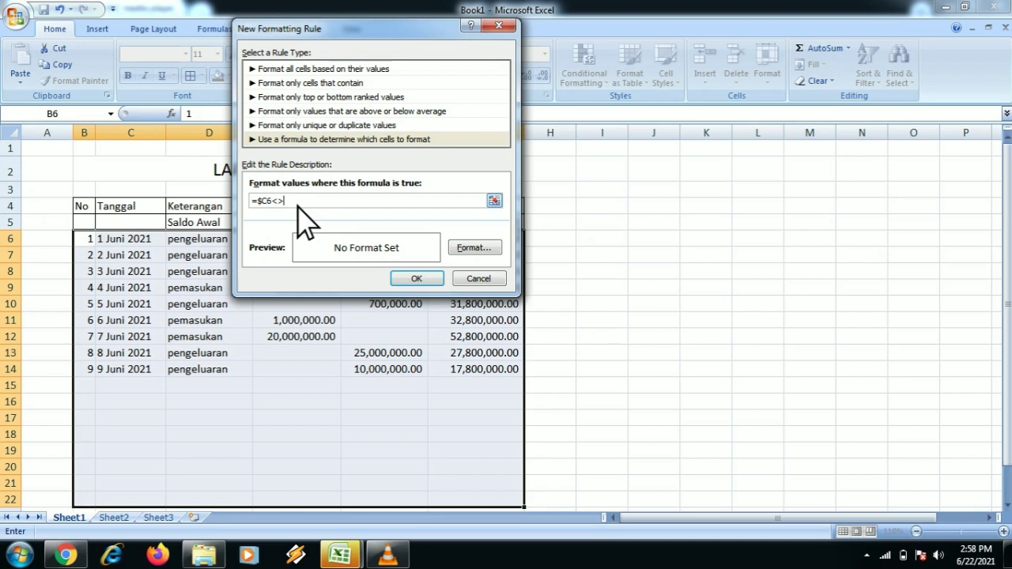
text("")
Set an Outline border as the rule's format and apply the rule to the selected range
click(472, 248)
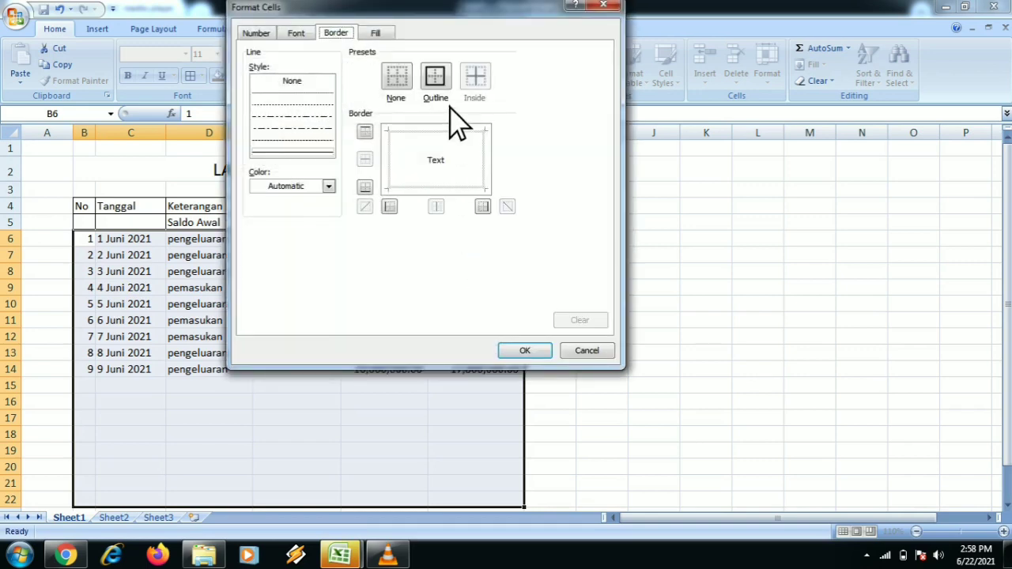
click(436, 83)
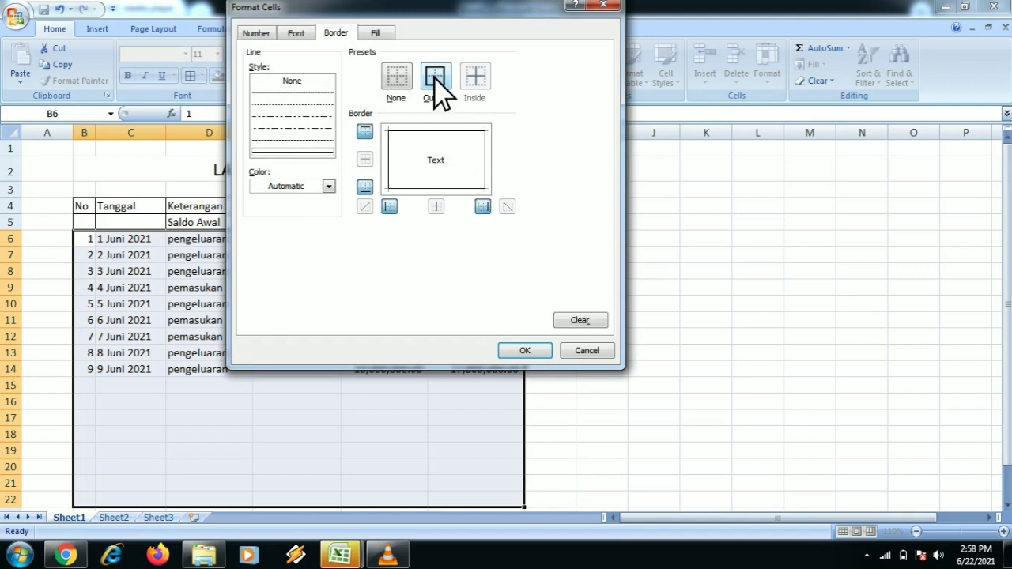
click(537, 352)
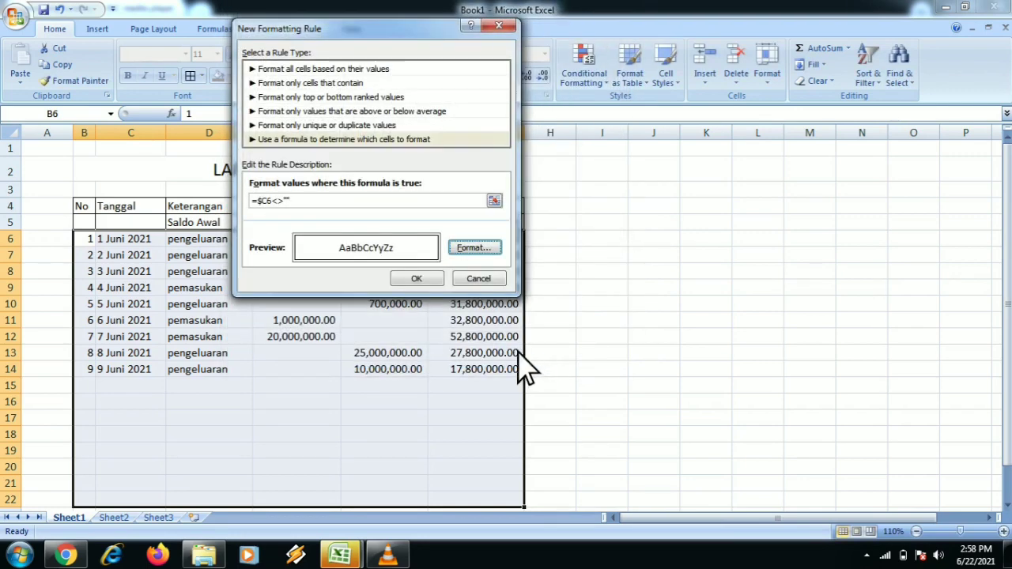
click(417, 279)
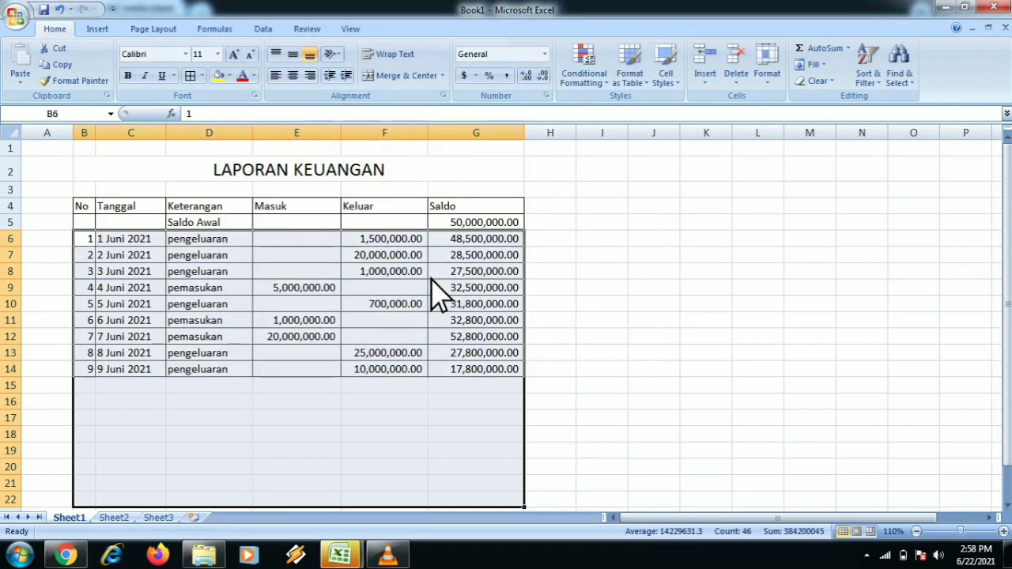
click(459, 407)
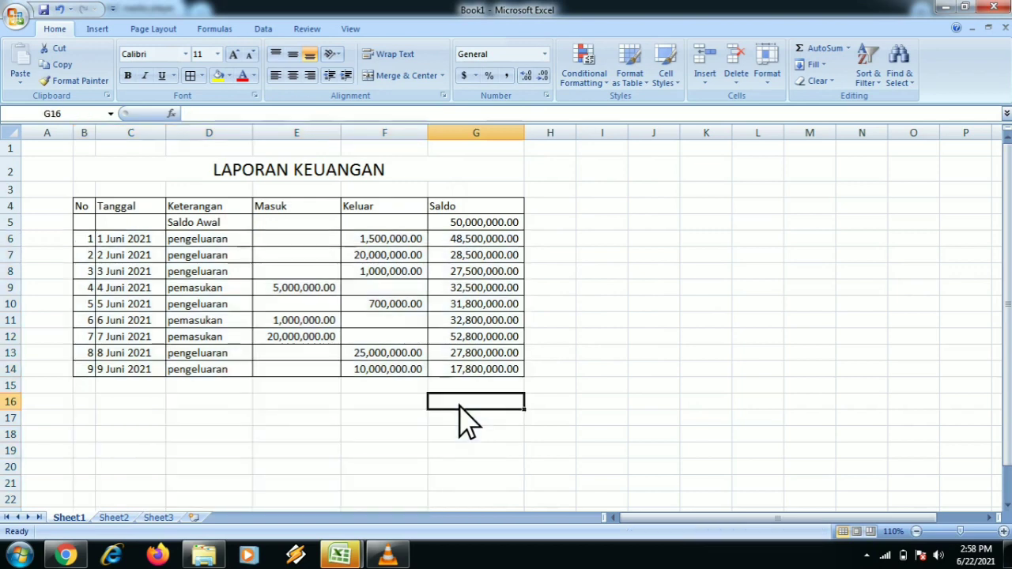
Enter the dates 10 Juni 2021 in C15 and 11 Juni 2021 in C16
click(130, 391)
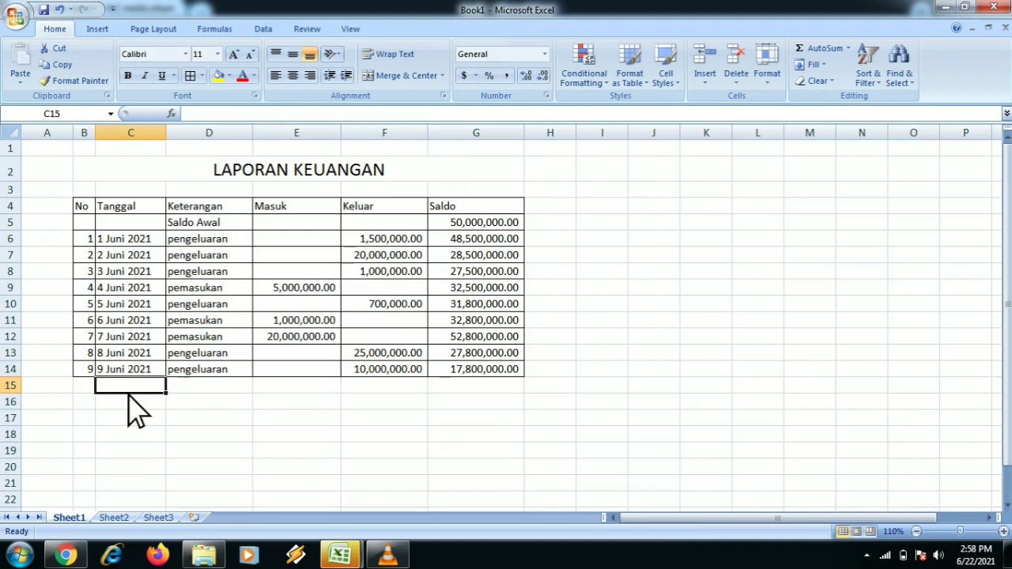
text(10)
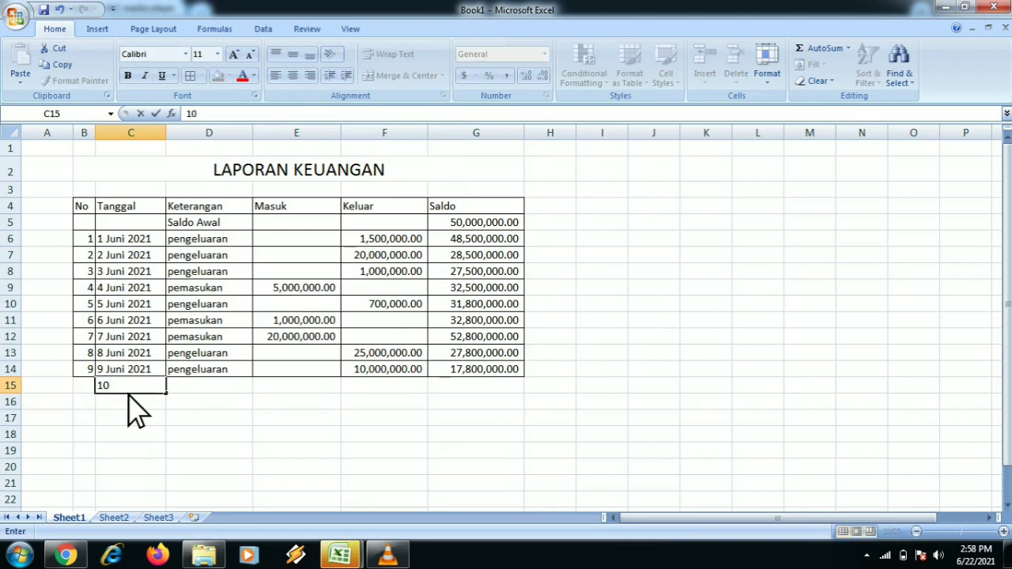
text( Juni 2021)
key(Return)
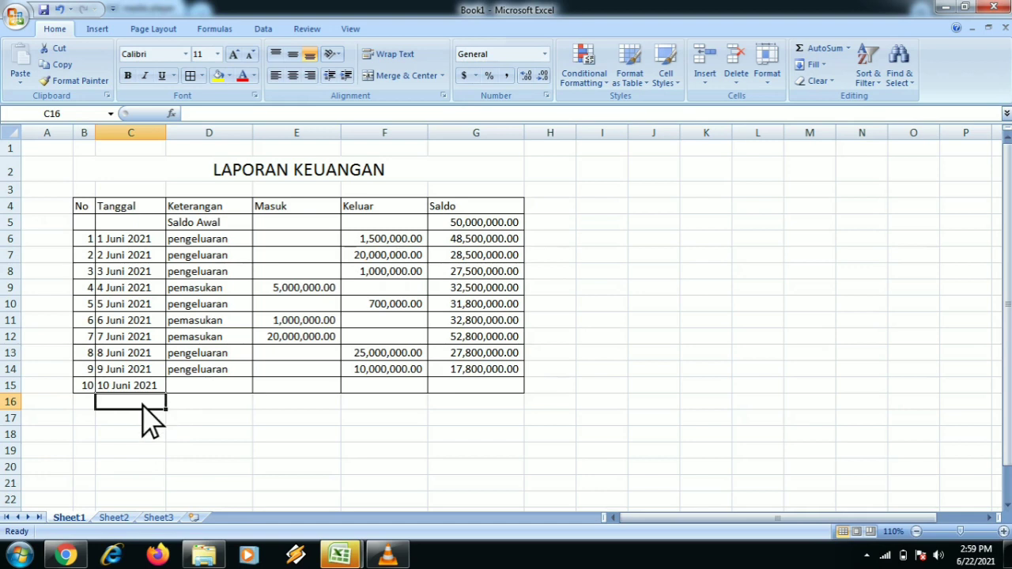
text(11)
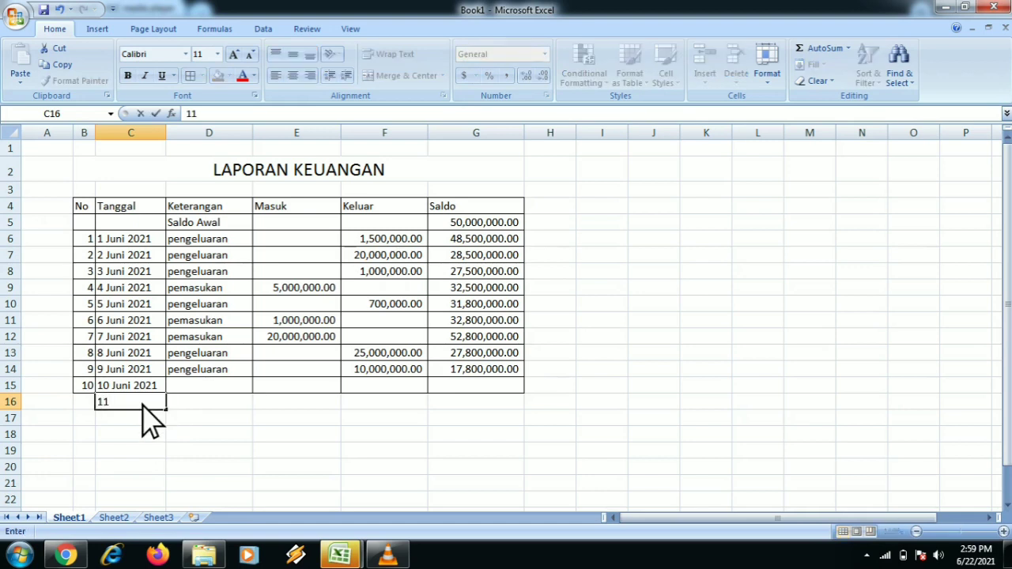
text( Juni 2021)
key(Return)
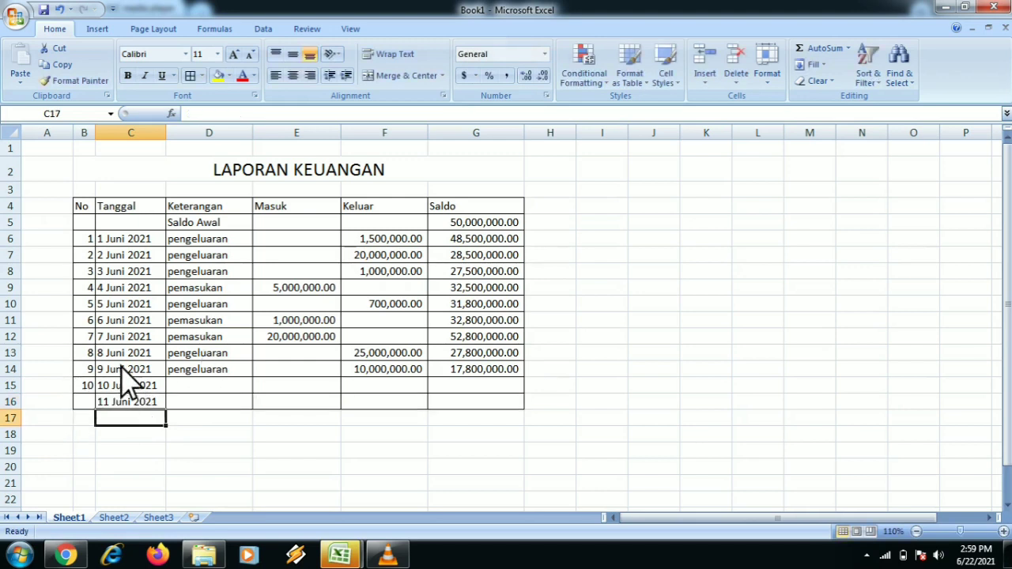
Fill the numbering formula from B15 down to B16
click(88, 391)
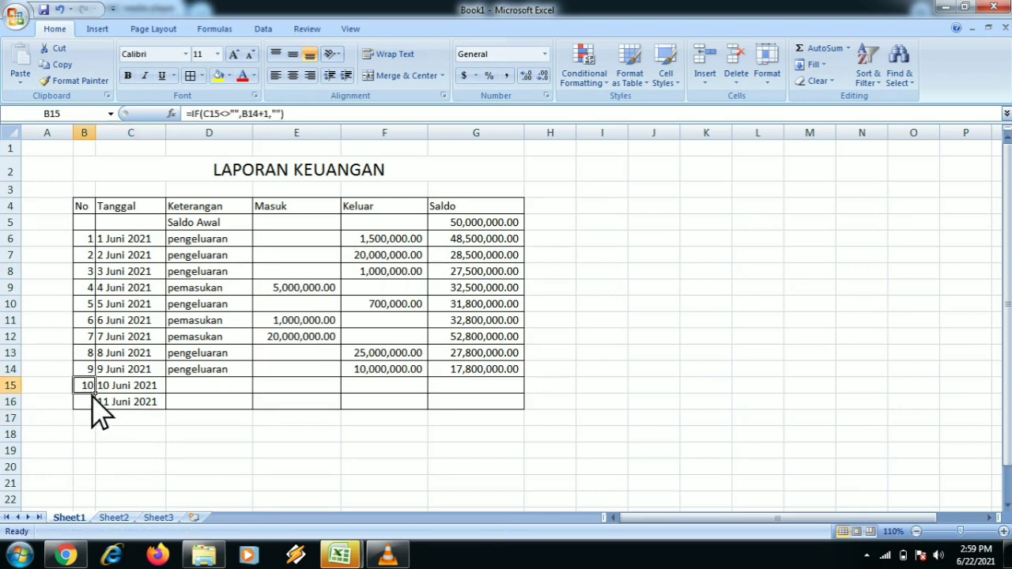
drag(94, 394, 96, 408)
click(131, 440)
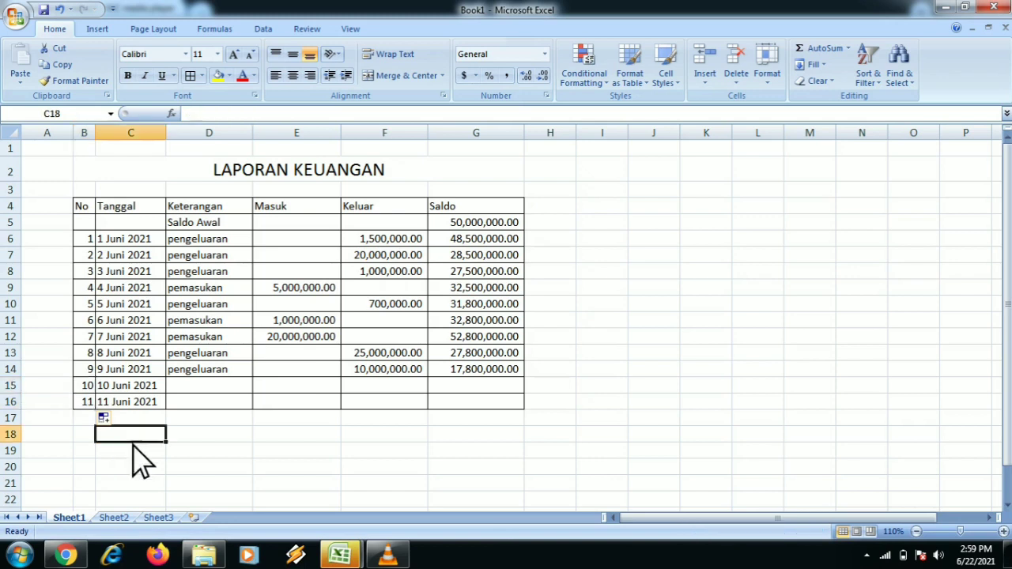